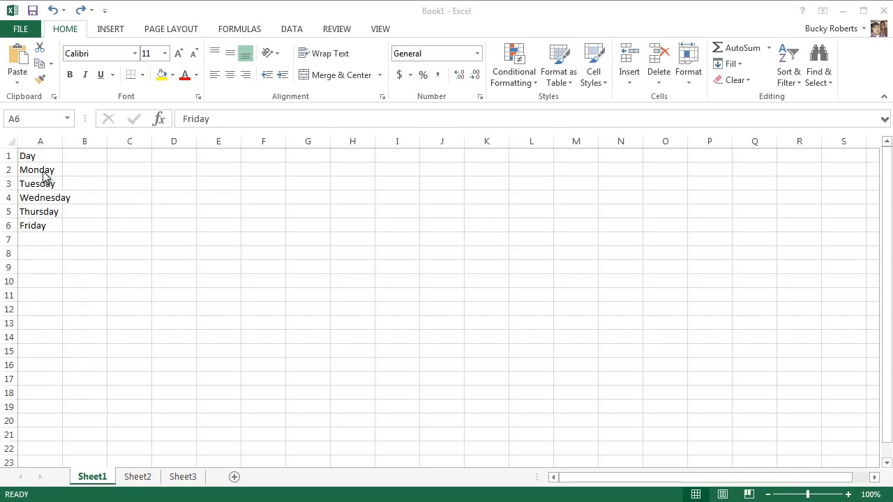
Enter the number 1 in cell C2, beside the Monday row
{"action": "left_click", "coordinate": [133, 169]}
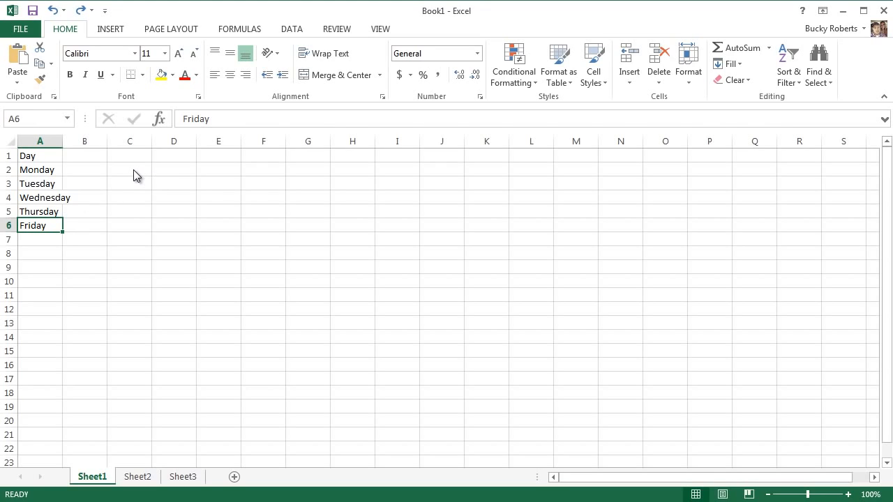
{"action": "left_click", "coordinate": [134, 170]}
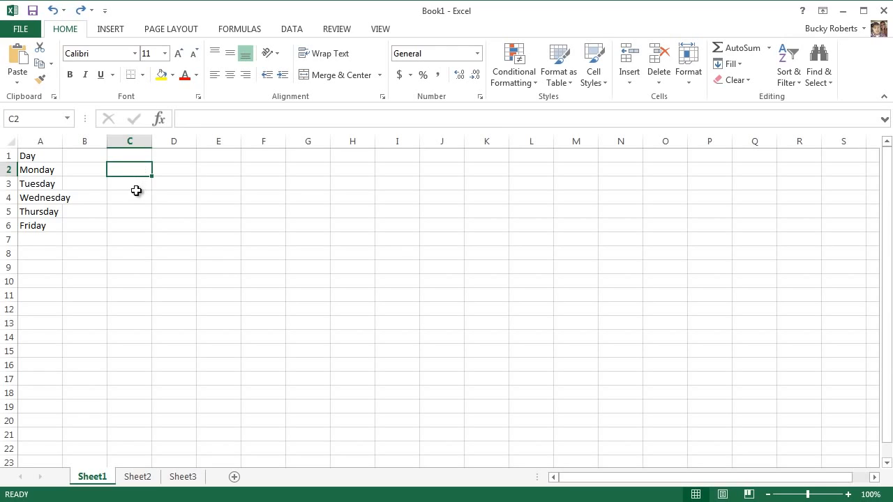
{"action": "type", "text": "1"}
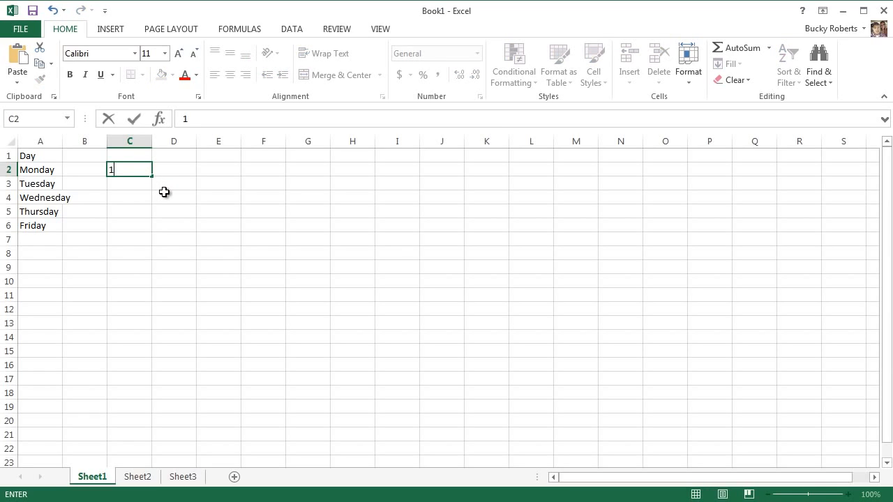
{"action": "key", "text": "Return"}
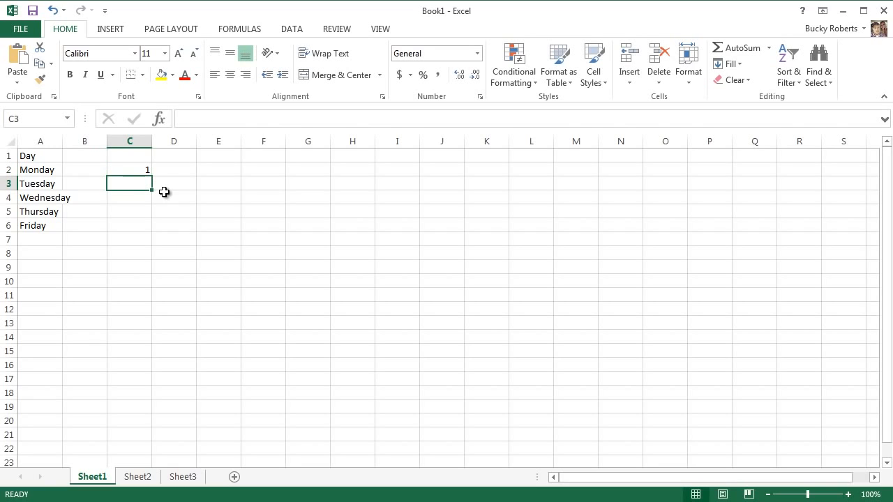
{"action": "left_click", "coordinate": [148, 172]}
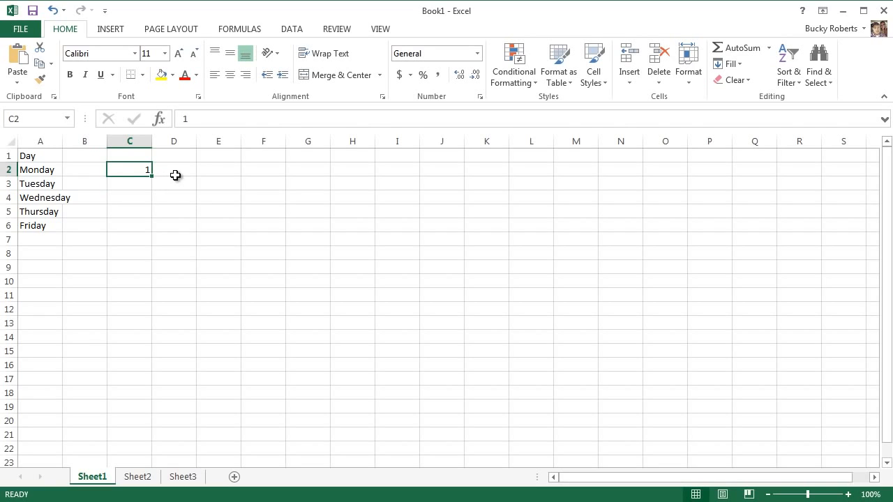
{"action": "left_click", "coordinate": [130, 185]}
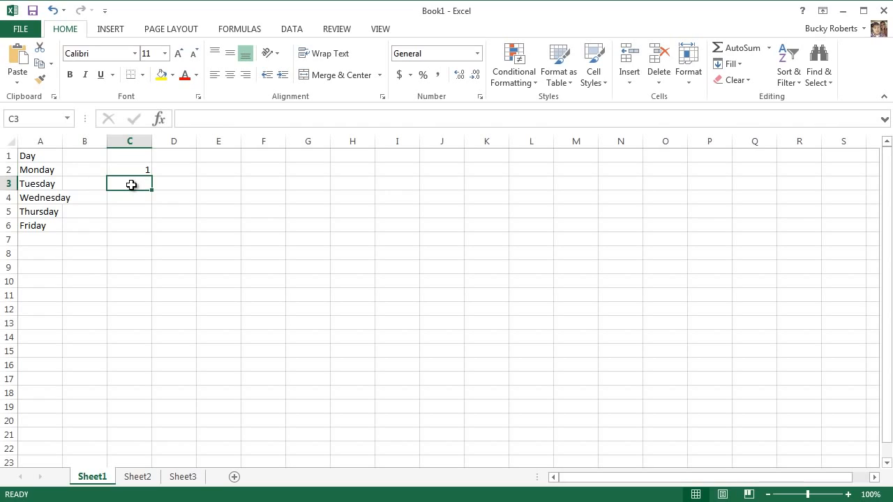
{"action": "left_click", "coordinate": [134, 198]}
{"action": "left_click", "coordinate": [137, 213]}
{"action": "left_click", "coordinate": [140, 225]}
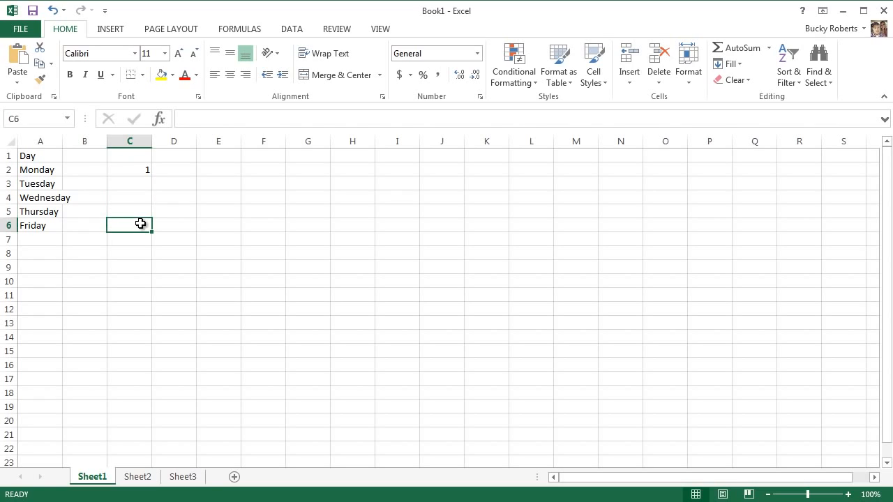
Fill the value 1 from cell C2 down through C10, and undo the fill
{"action": "left_click", "coordinate": [154, 168]}
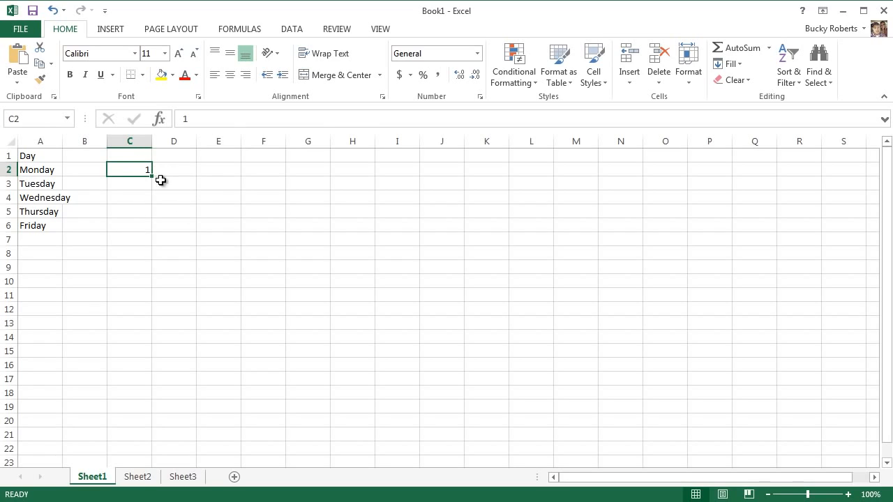
{"action": "left_click_drag", "start_coordinate": [151, 176], "coordinate": [148, 284]}
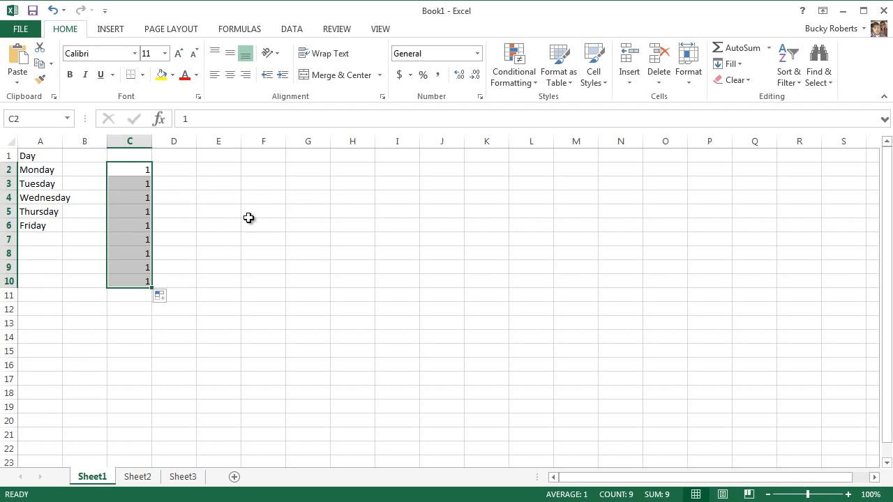
{"action": "key", "text": "ctrl+z"}
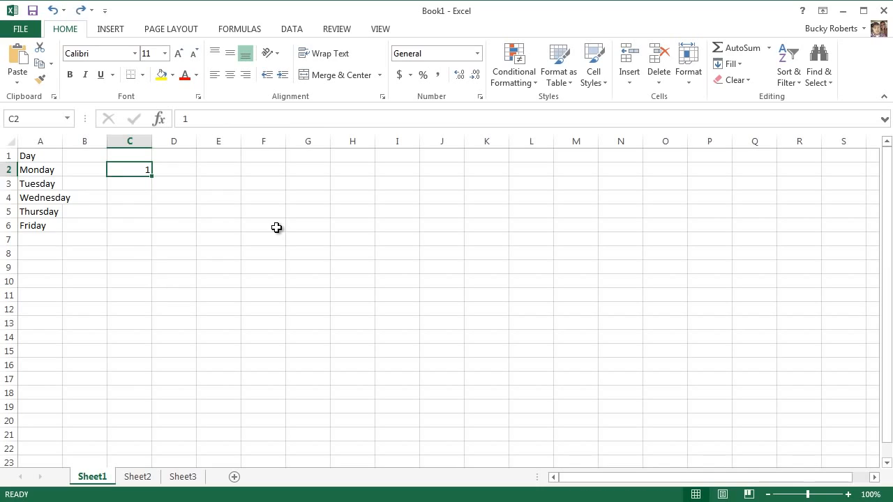
Enter the number 2 in cell C3, directly below the 1
{"action": "left_click", "coordinate": [186, 179]}
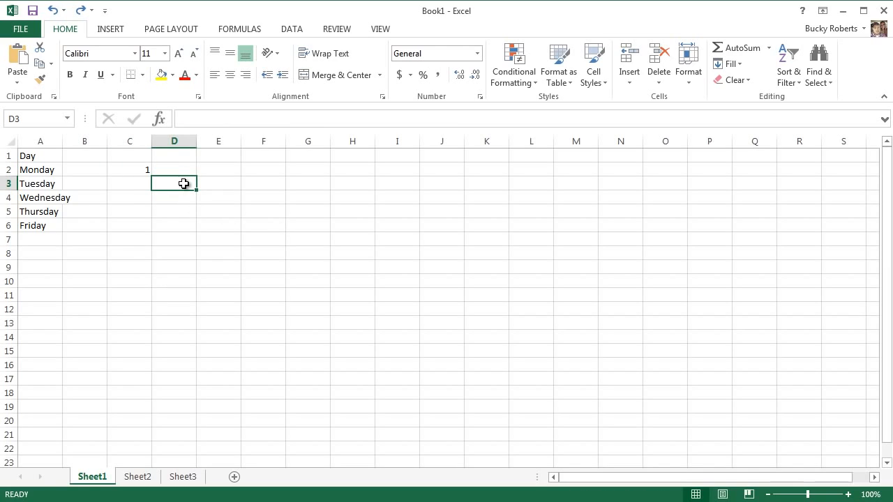
{"action": "left_click", "coordinate": [144, 170]}
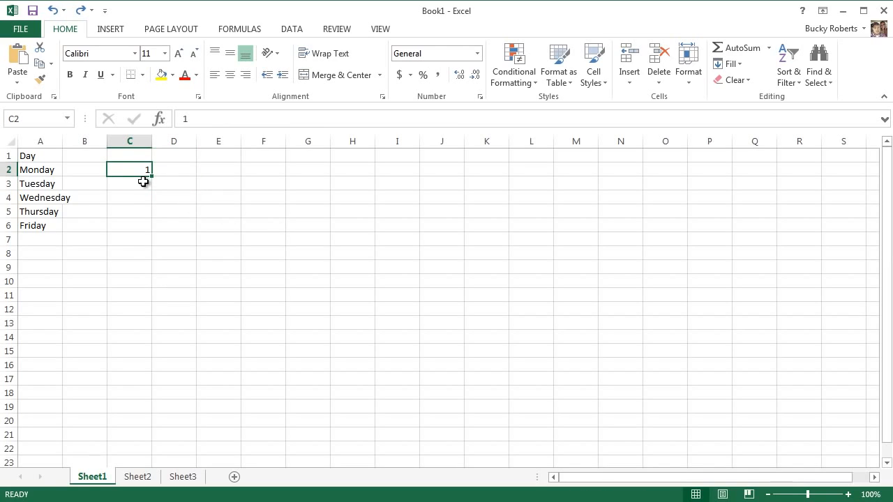
{"action": "left_click", "coordinate": [141, 181]}
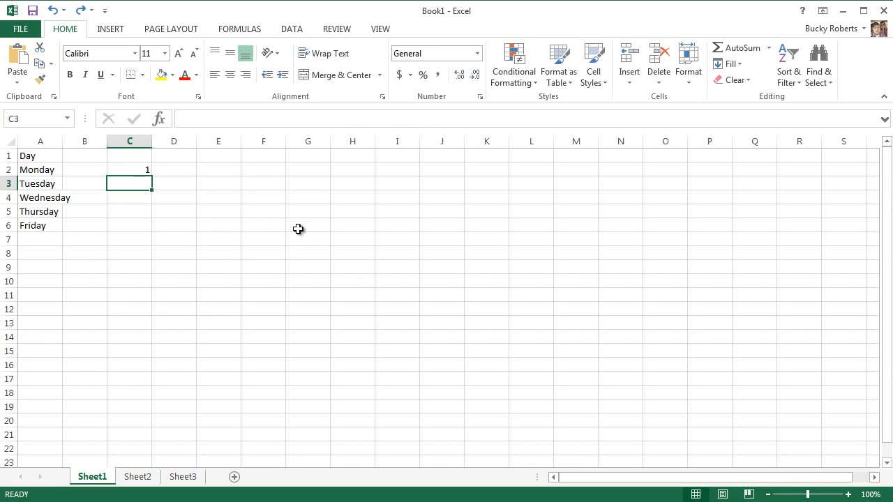
{"action": "type", "text": "2"}
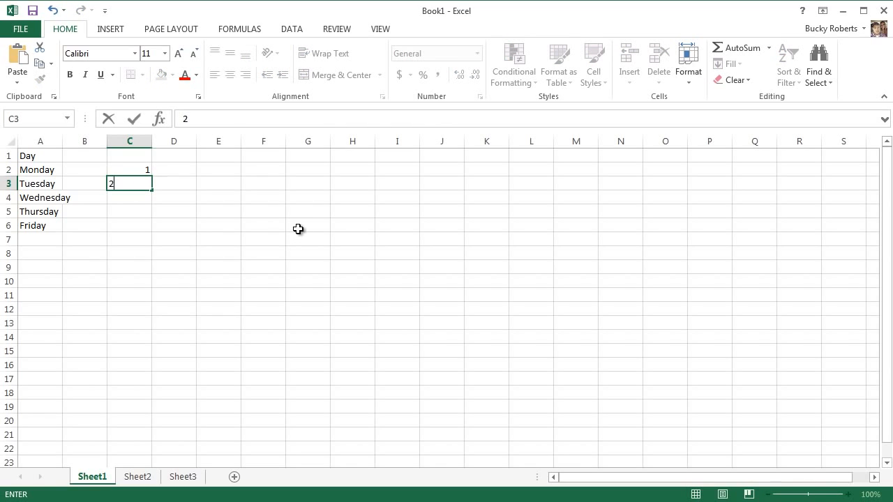
{"action": "key", "text": "Return"}
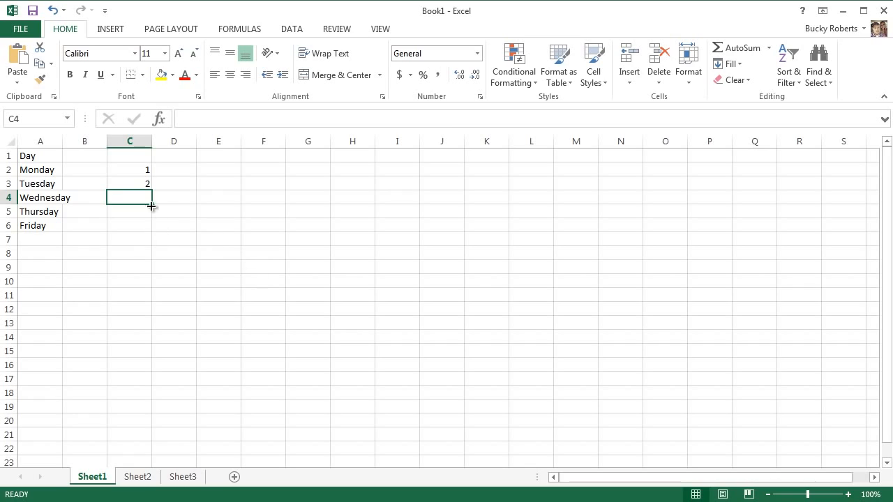
Extend the number series in C2:C3 down through cell C14 using both cells as the pattern
{"action": "left_click_drag", "start_coordinate": [124, 168], "coordinate": [136, 184]}
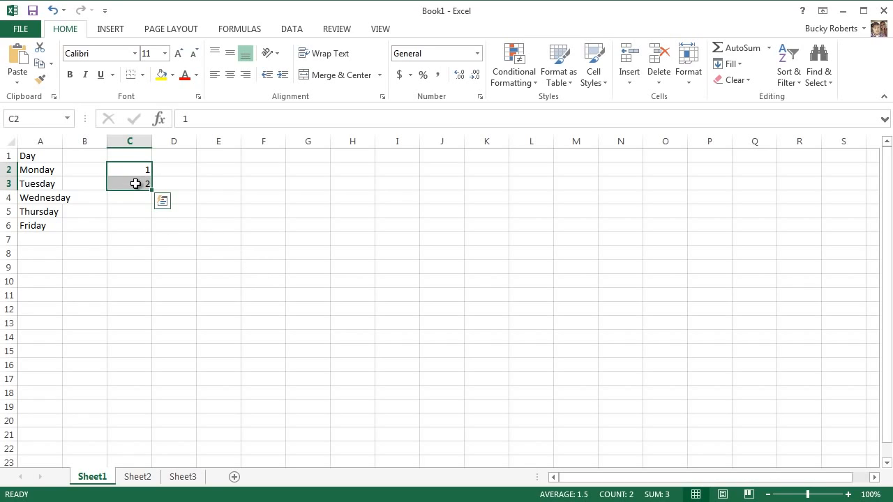
{"action": "left_click", "coordinate": [202, 182]}
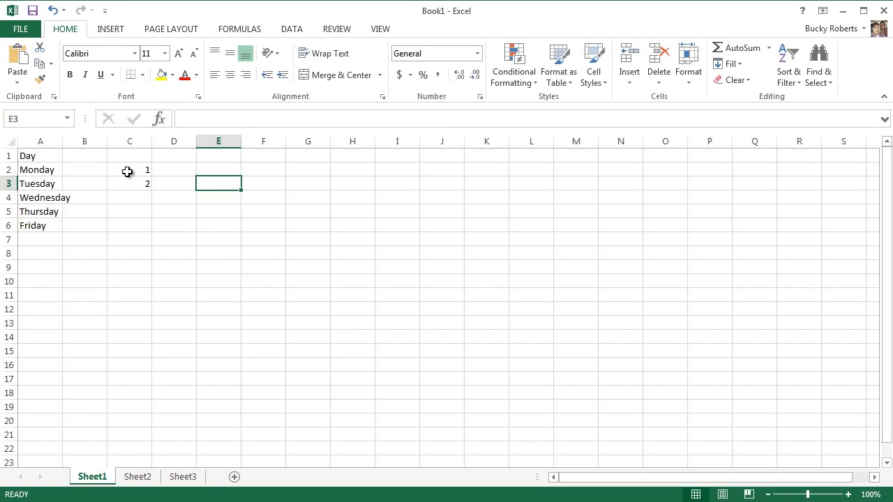
{"action": "left_click", "coordinate": [124, 170]}
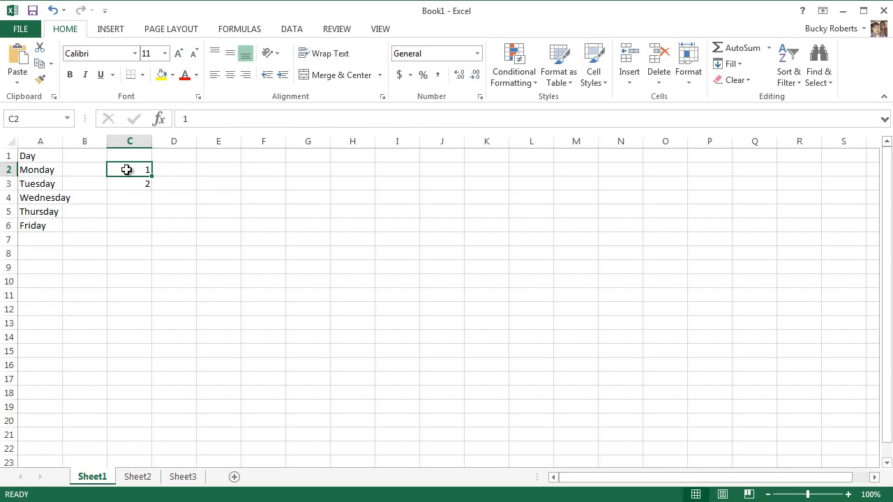
{"action": "left_click_drag", "start_coordinate": [131, 169], "coordinate": [133, 186]}
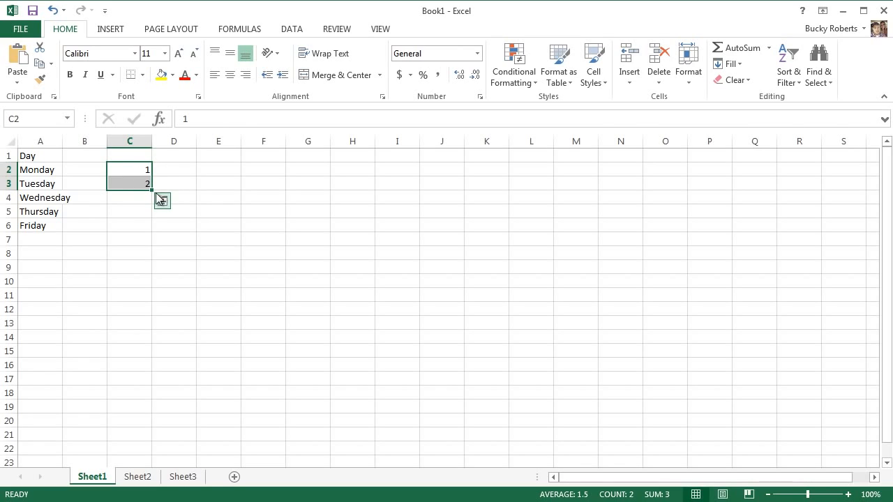
{"action": "left_click_drag", "start_coordinate": [152, 189], "coordinate": [151, 189]}
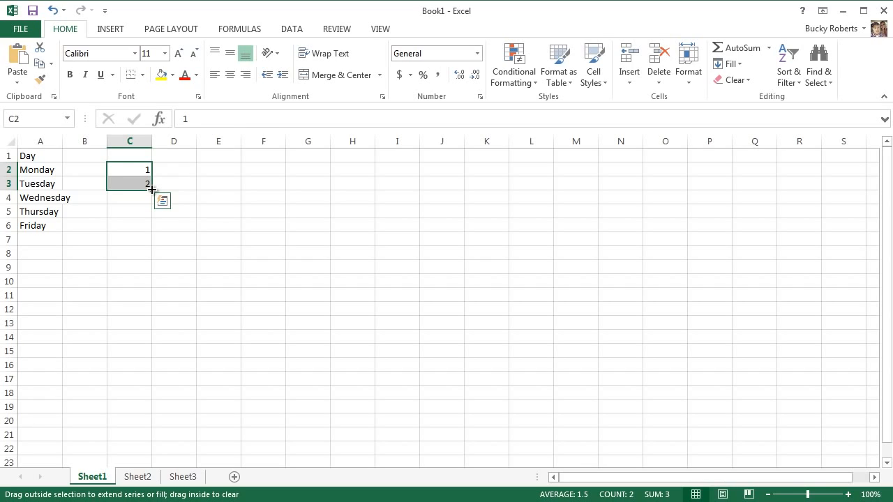
{"action": "left_click_drag", "start_coordinate": [151, 189], "coordinate": [150, 339]}
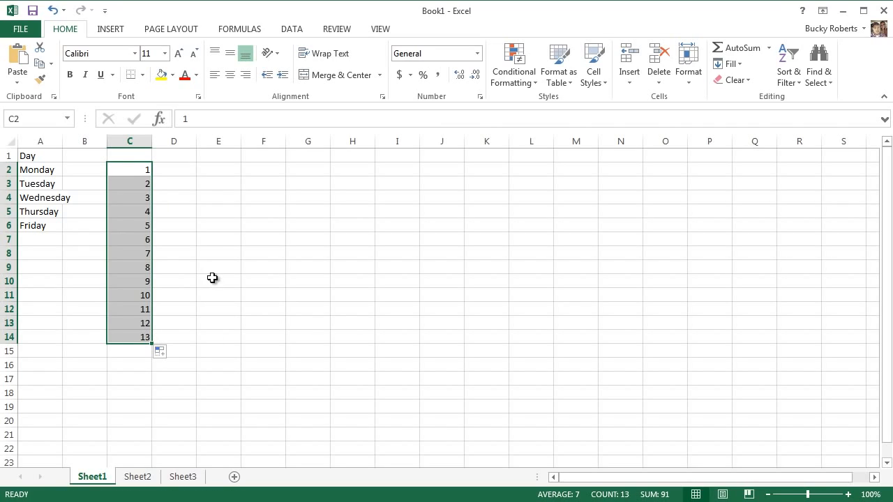
Undo the series fill and both number entries in column C
{"action": "left_click", "coordinate": [187, 253]}
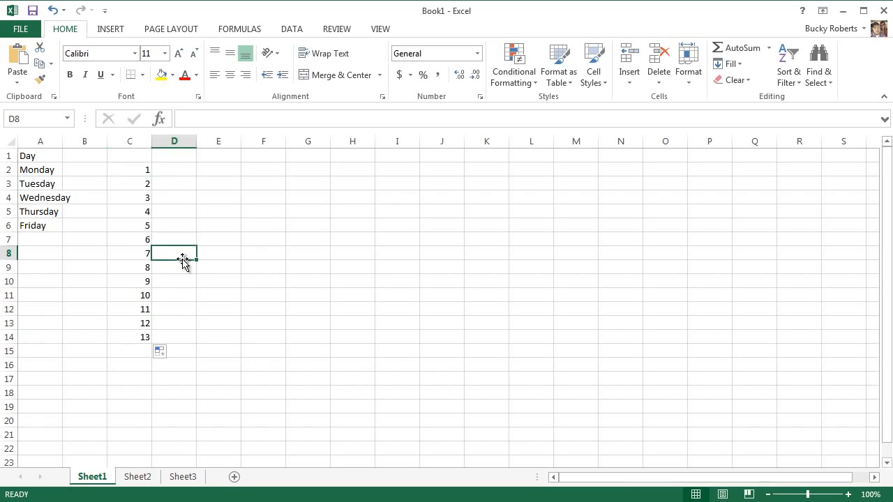
{"action": "key", "text": "ctrl+z"}
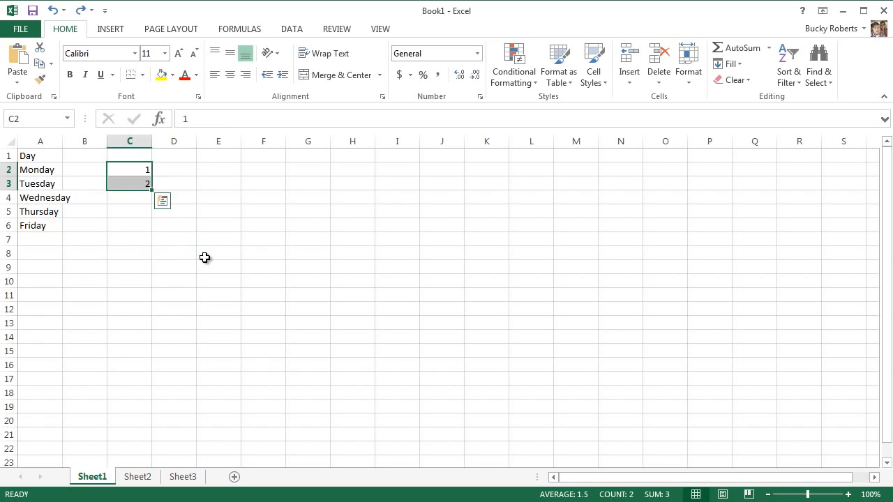
{"action": "key", "text": "ctrl+z"}
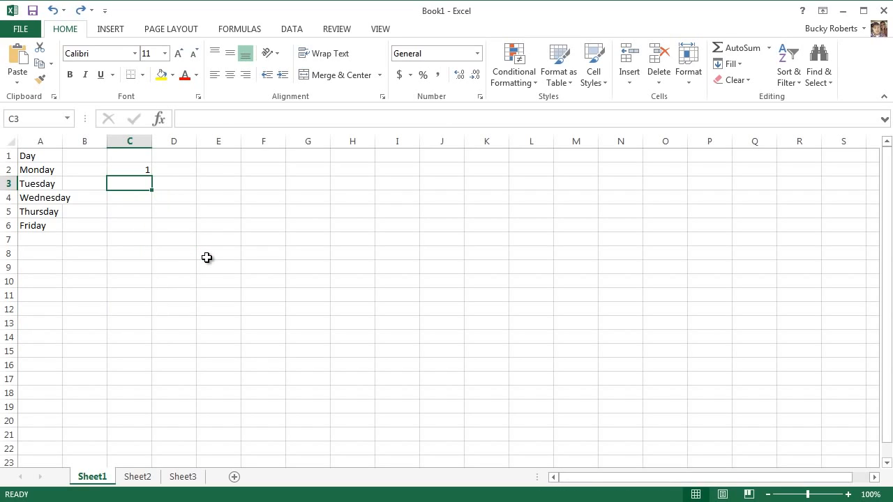
{"action": "key", "text": "ctrl+z"}
{"action": "left_click", "coordinate": [186, 254]}
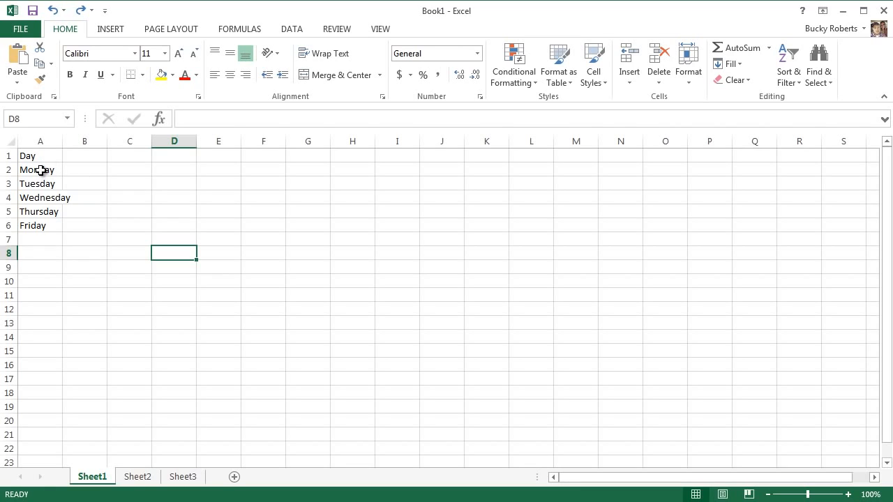
{"action": "left_click_drag", "start_coordinate": [41, 169], "coordinate": [38, 228]}
{"action": "left_click", "coordinate": [78, 307]}
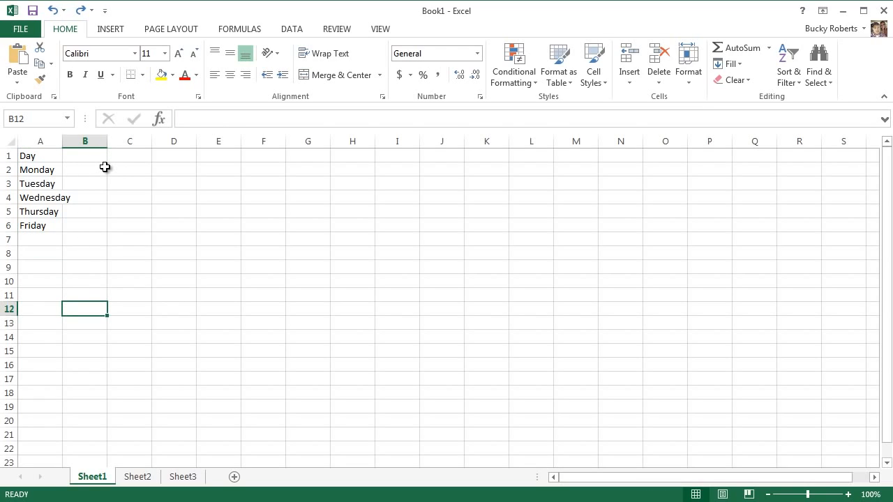
{"action": "left_click", "coordinate": [41, 198]}
{"action": "left_click", "coordinate": [132, 251]}
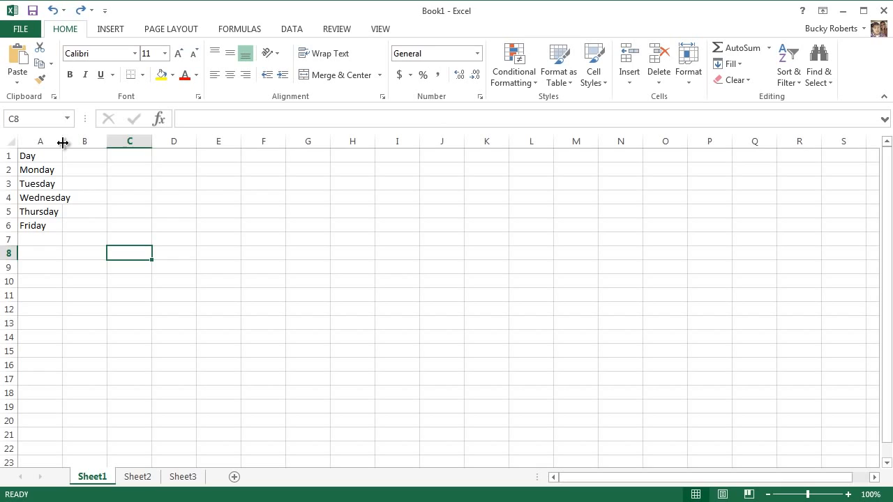
Try a wider and a narrower width for column A, and AutoFit the column to its longest entry
{"action": "left_click_drag", "start_coordinate": [63, 142], "coordinate": [126, 142]}
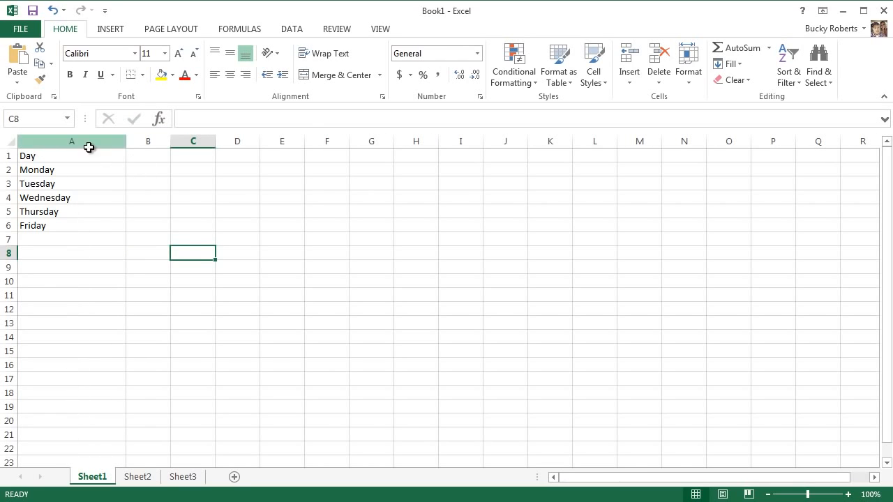
{"action": "double_click", "coordinate": [126, 143]}
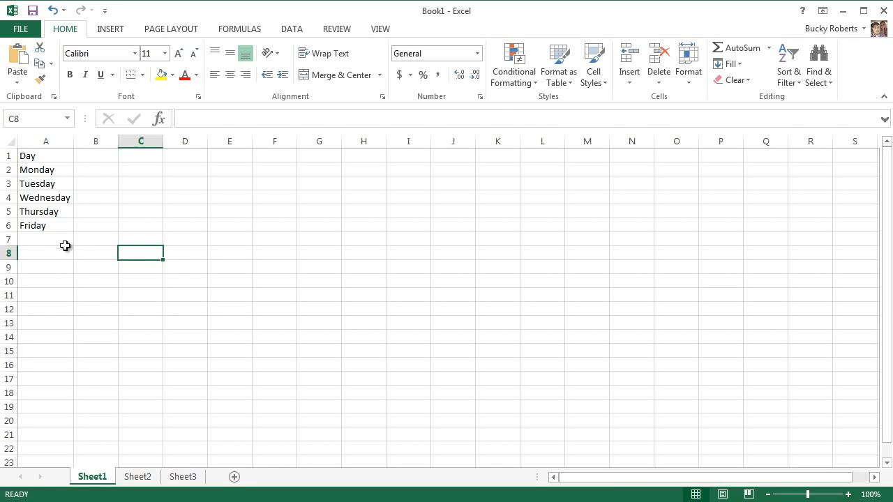
{"action": "left_click_drag", "start_coordinate": [74, 142], "coordinate": [47, 143]}
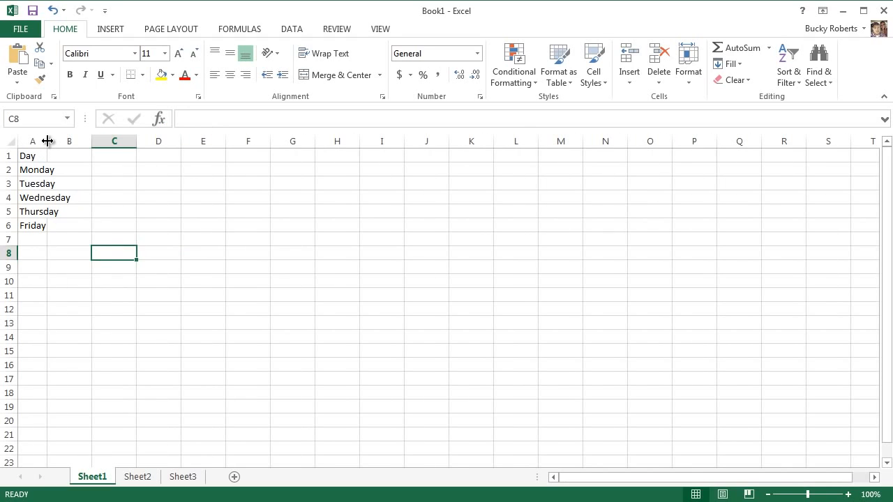
{"action": "double_click", "coordinate": [47, 141]}
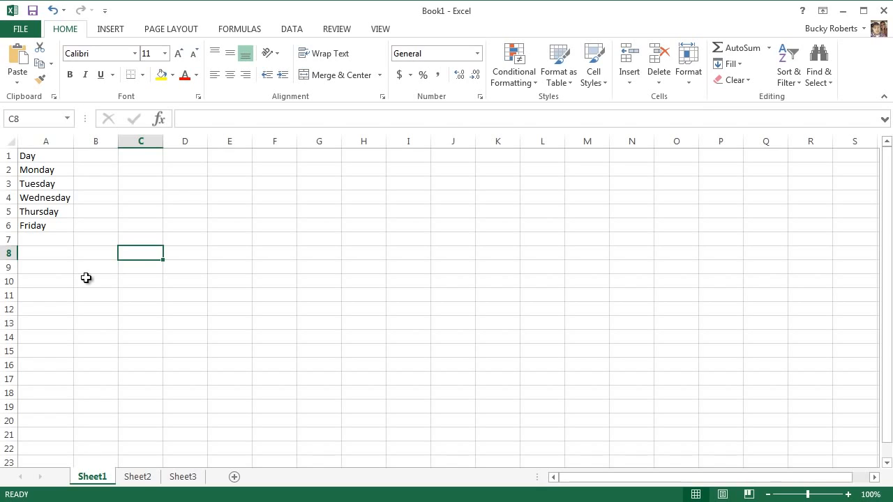
Enter the column header Hot Dogs in cell B1, beside Day
{"action": "left_click", "coordinate": [99, 155]}
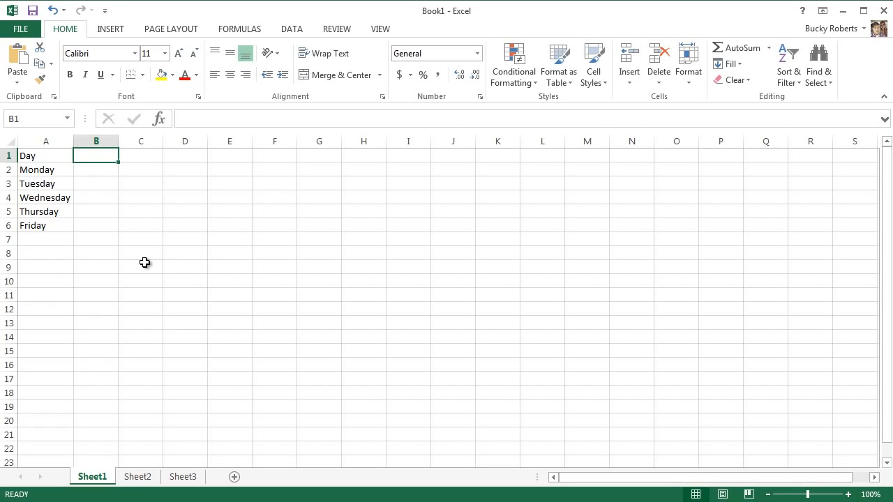
{"action": "type", "text": "H"}
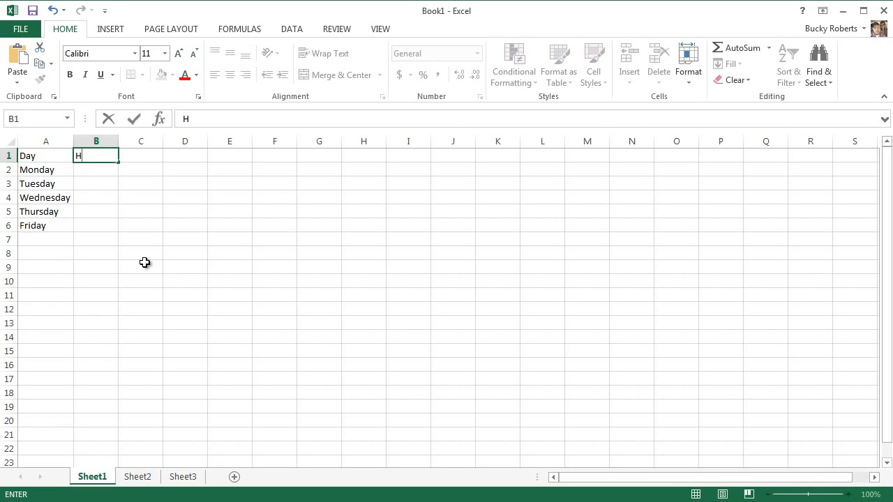
{"action": "type", "text": "ot Dogs"}
{"action": "key", "text": "Return"}
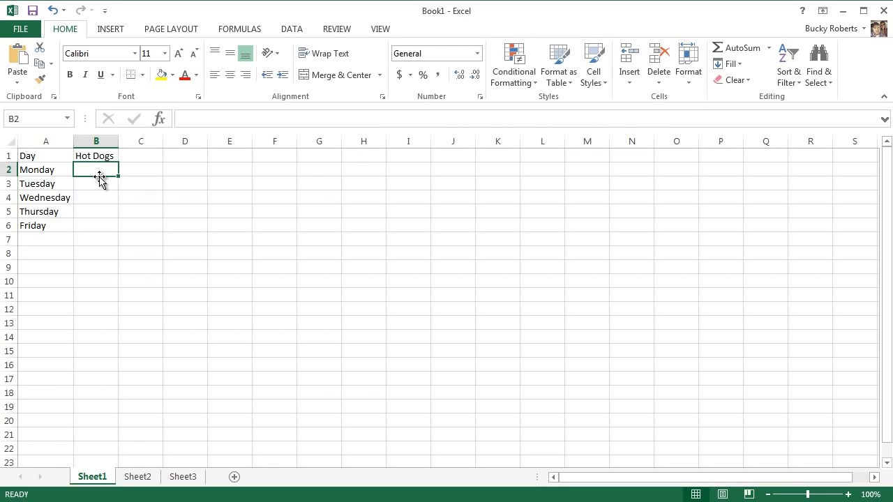
Enter the Hot Dogs values 4, 6, 3, 7 and 9 for Monday through Friday in cells B2 to B6
{"action": "type", "text": "4"}
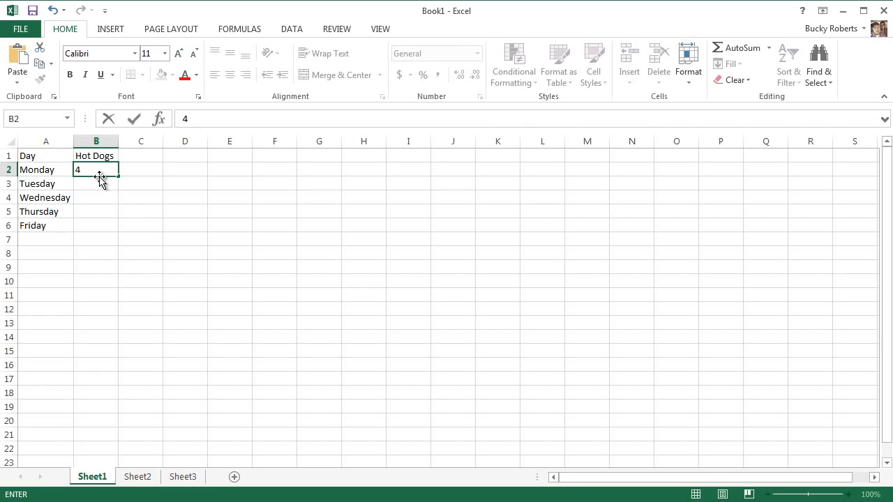
{"action": "key", "text": "Return"}
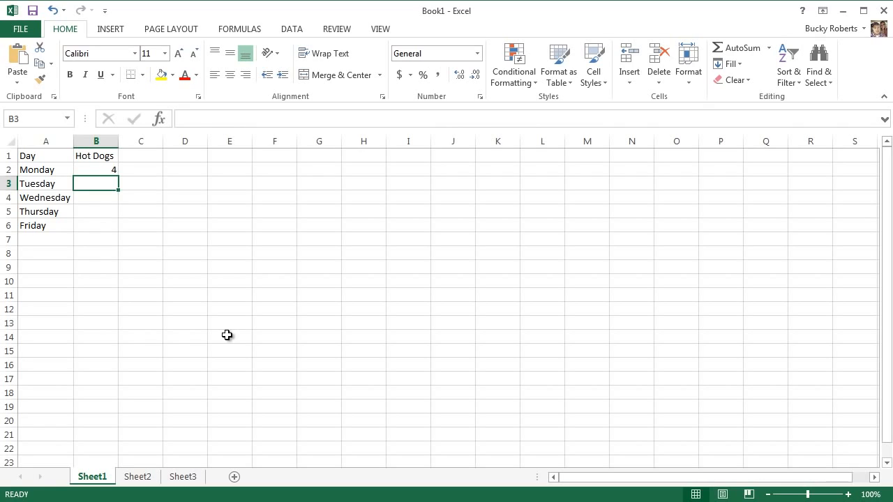
{"action": "type", "text": "6"}
{"action": "key", "text": "Return"}
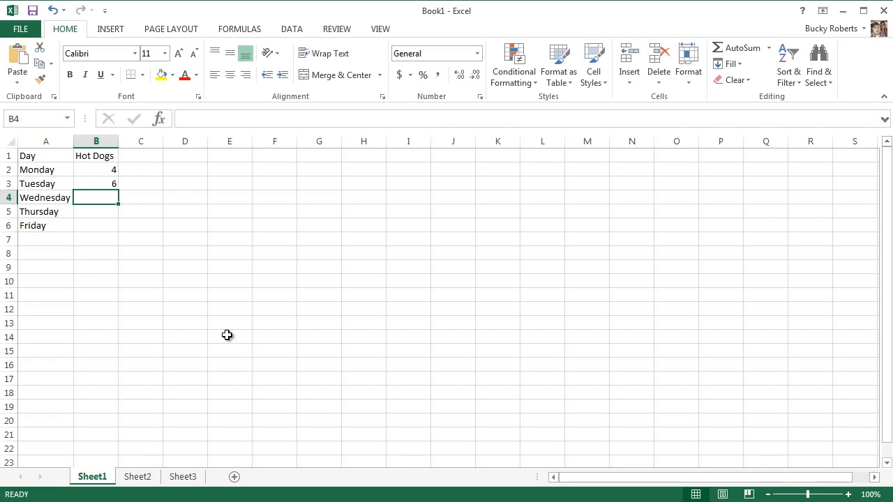
{"action": "type", "text": "3"}
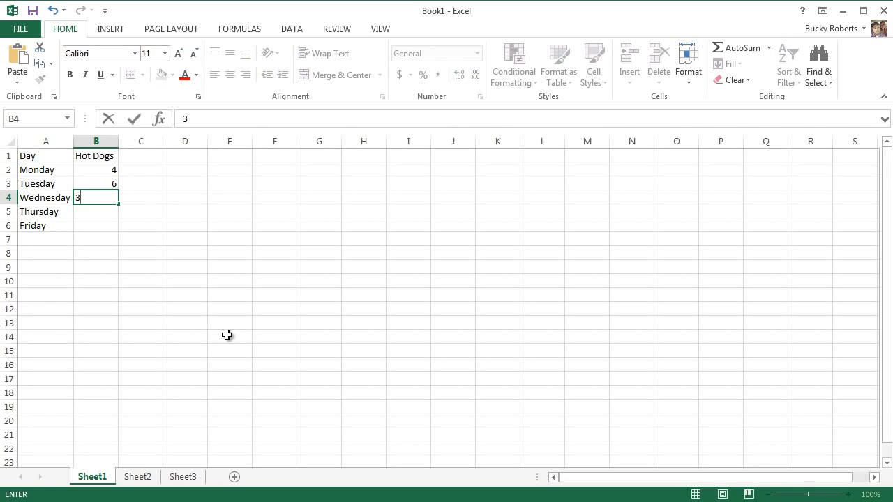
{"action": "key", "text": "Return"}
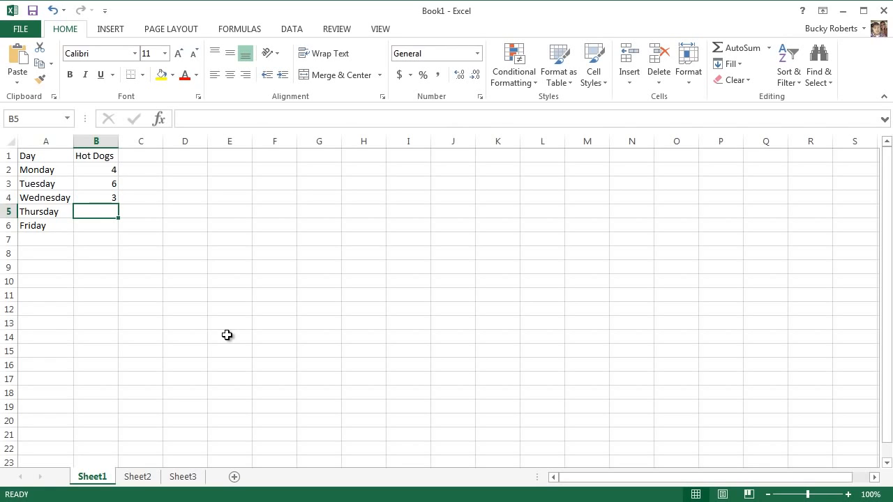
{"action": "type", "text": "7"}
{"action": "key", "text": "Return"}
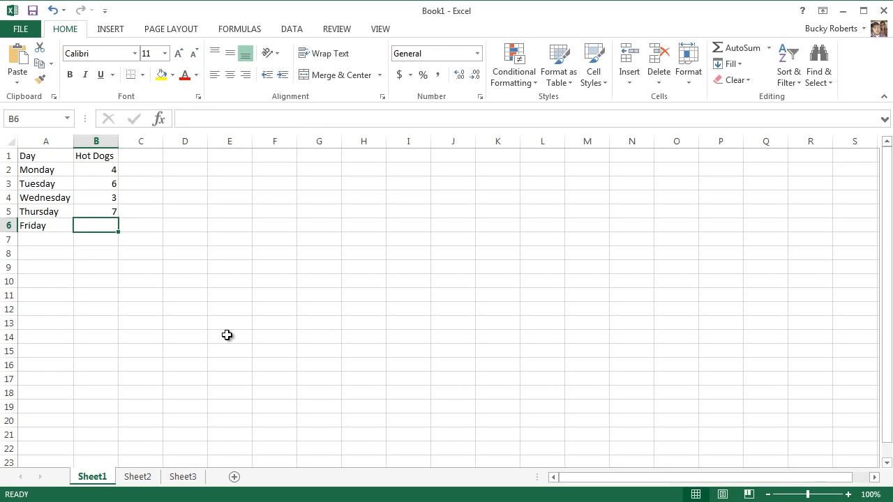
{"action": "type", "text": "9"}
{"action": "key", "text": "Return"}
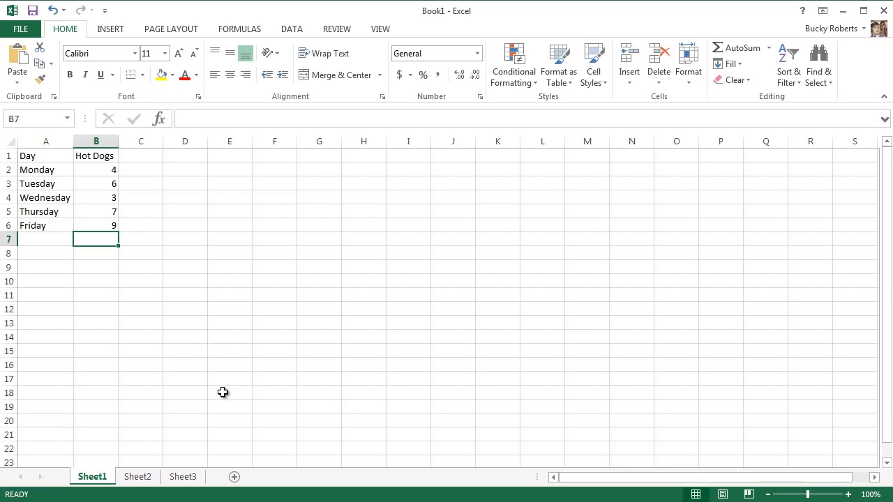
{"action": "left_click", "coordinate": [40, 156]}
{"action": "left_click", "coordinate": [89, 155]}
{"action": "left_click", "coordinate": [40, 158]}
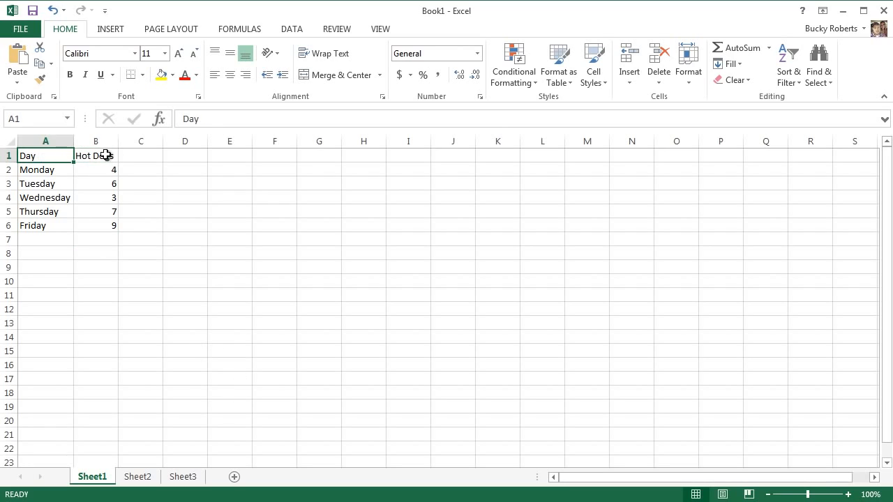
{"action": "left_click", "coordinate": [106, 157]}
{"action": "left_click", "coordinate": [129, 184]}
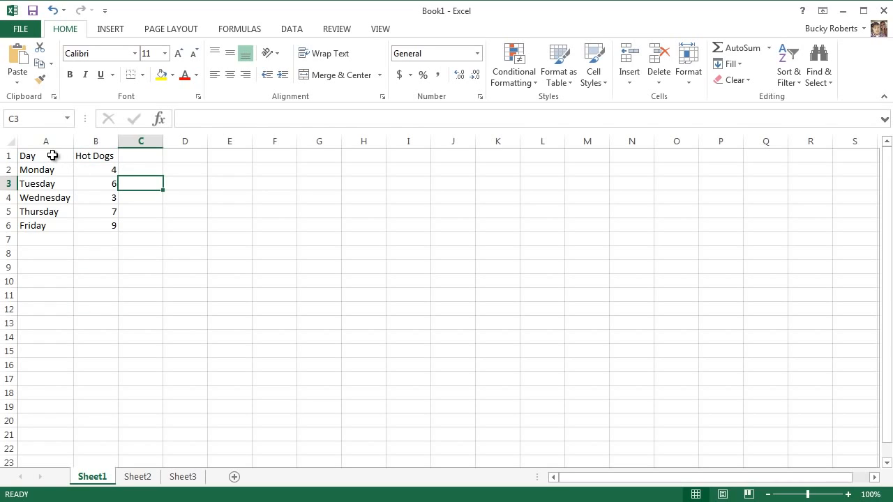
Bold the headers Day in A1 and Hot Dogs in B1, one cell at a time
{"action": "left_click", "coordinate": [52, 157]}
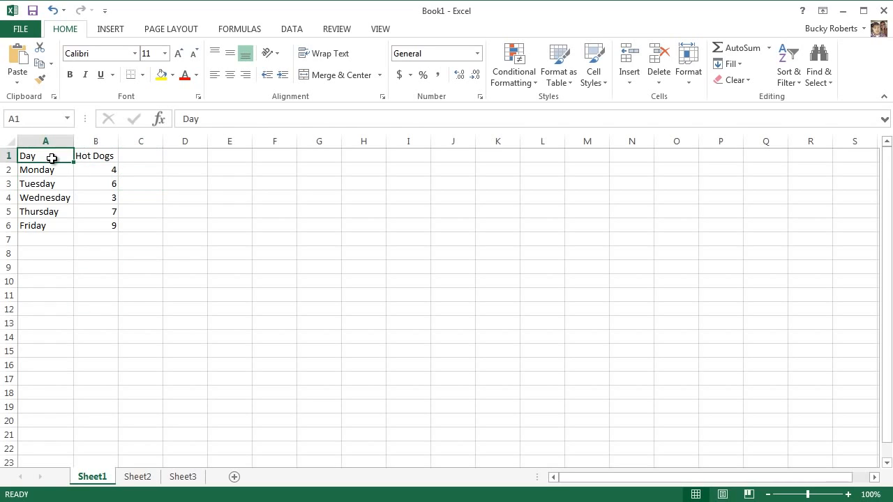
{"action": "left_click", "coordinate": [69, 75]}
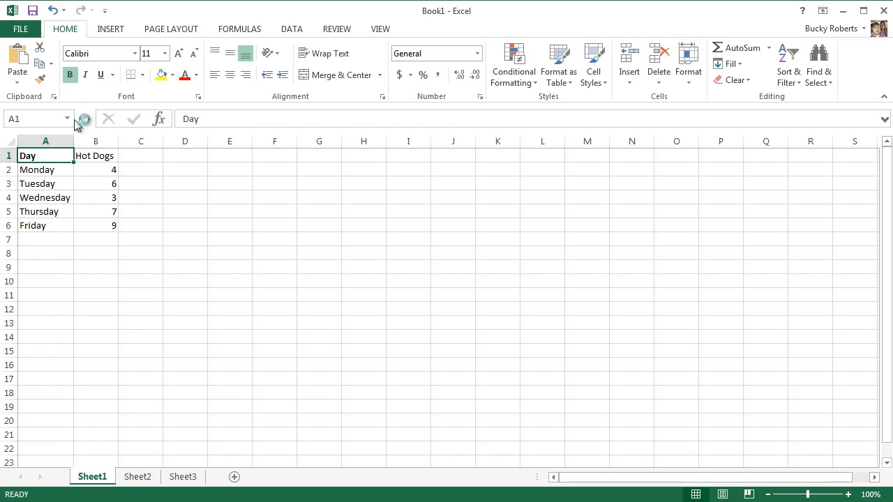
{"action": "left_click", "coordinate": [91, 156]}
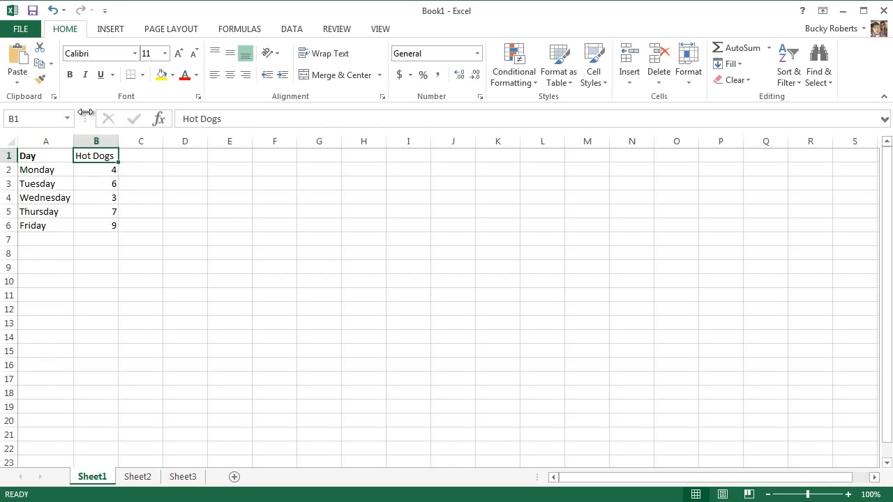
{"action": "left_click", "coordinate": [70, 75]}
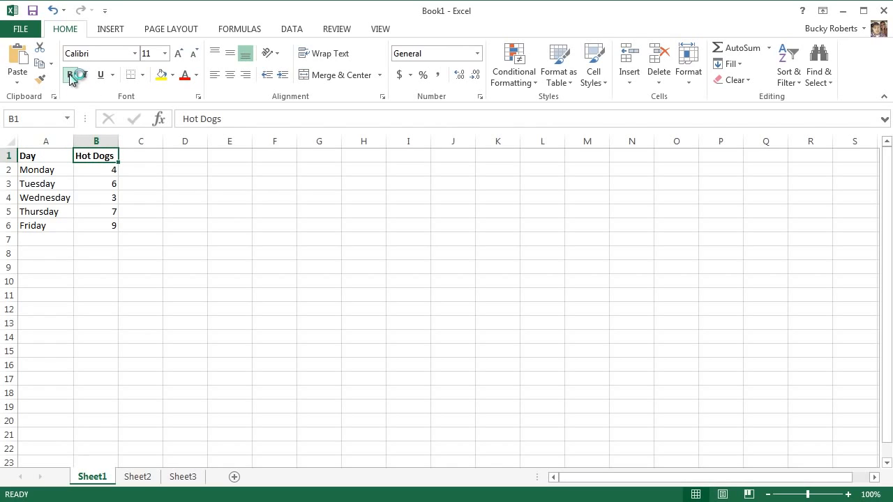
{"action": "left_click", "coordinate": [199, 205]}
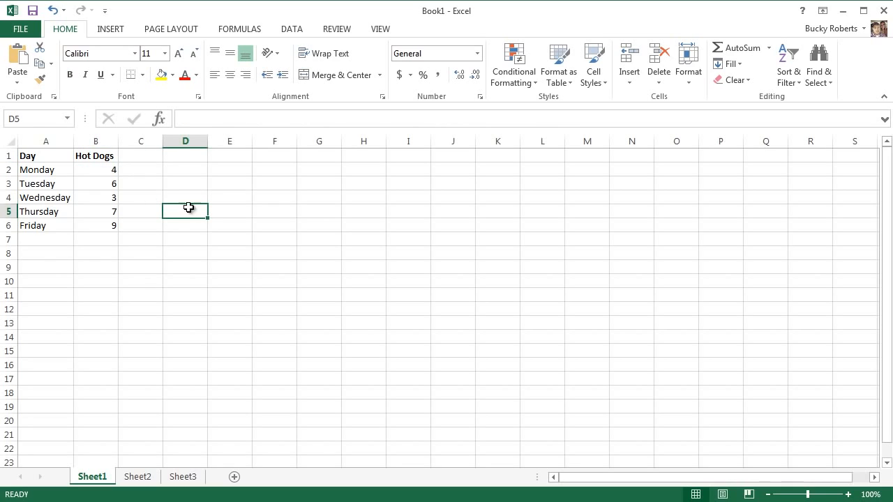
Undo the bold formatting on both header cells
{"action": "left_click_drag", "start_coordinate": [46, 156], "coordinate": [758, 154]}
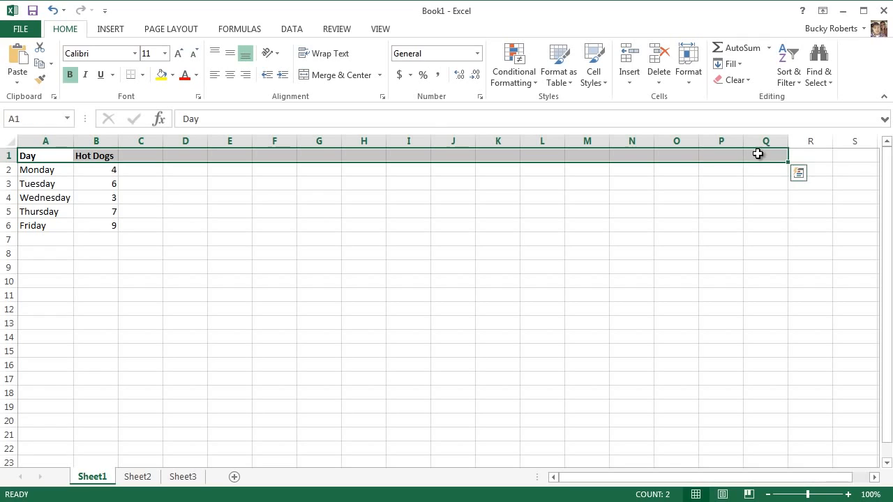
{"action": "left_click", "coordinate": [153, 181]}
{"action": "left_click", "coordinate": [186, 223]}
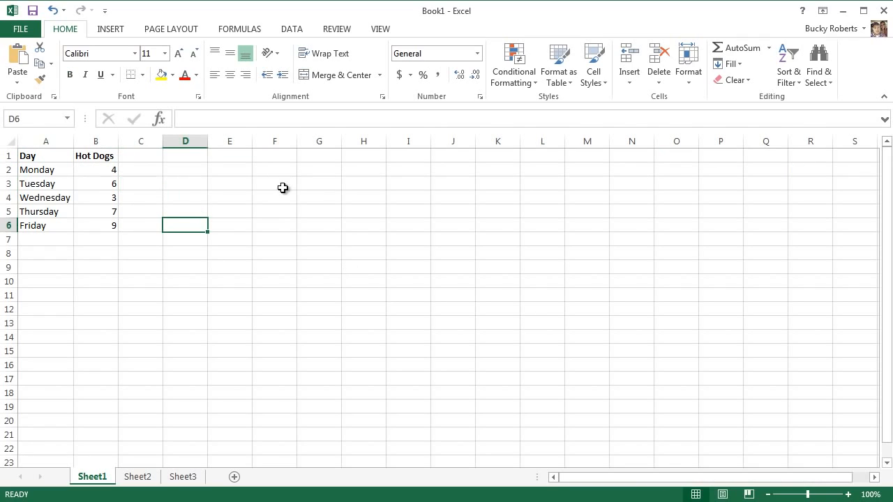
{"action": "key", "text": "ctrl+z"}
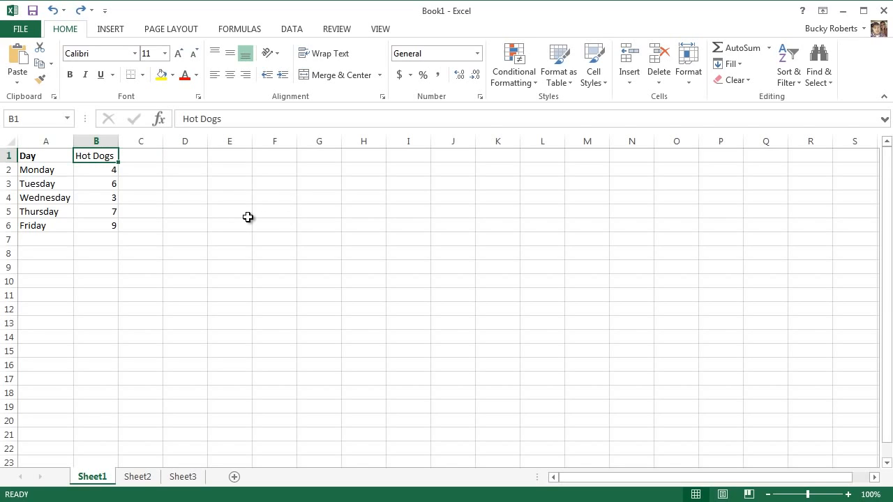
{"action": "key", "text": "ctrl+z"}
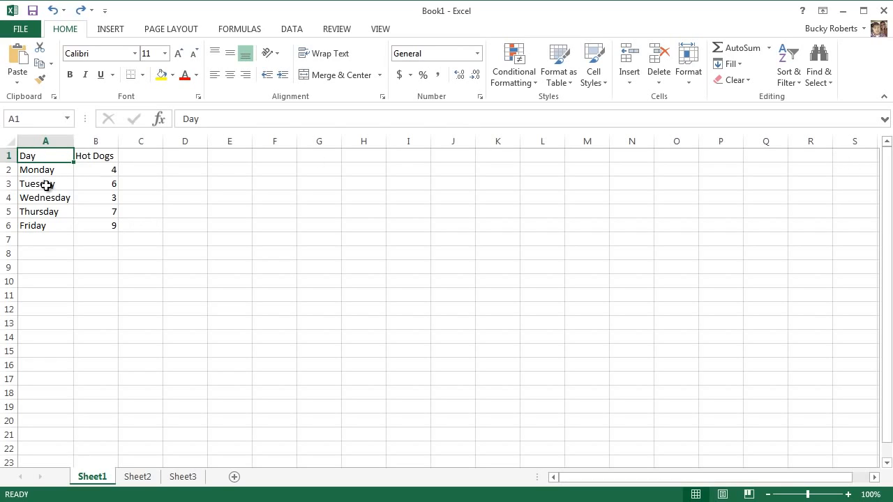
Bold the whole of row 1 in one go so both headers are covered
{"action": "left_click", "coordinate": [9, 155]}
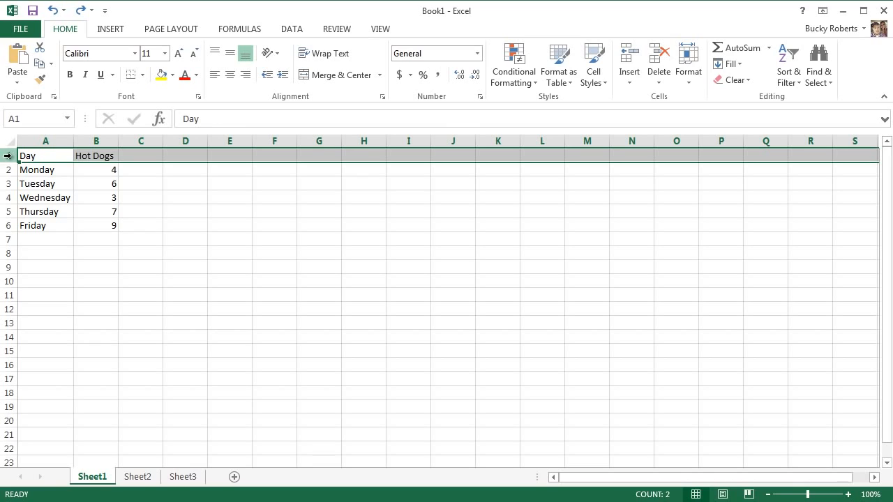
{"action": "left_click", "coordinate": [69, 76]}
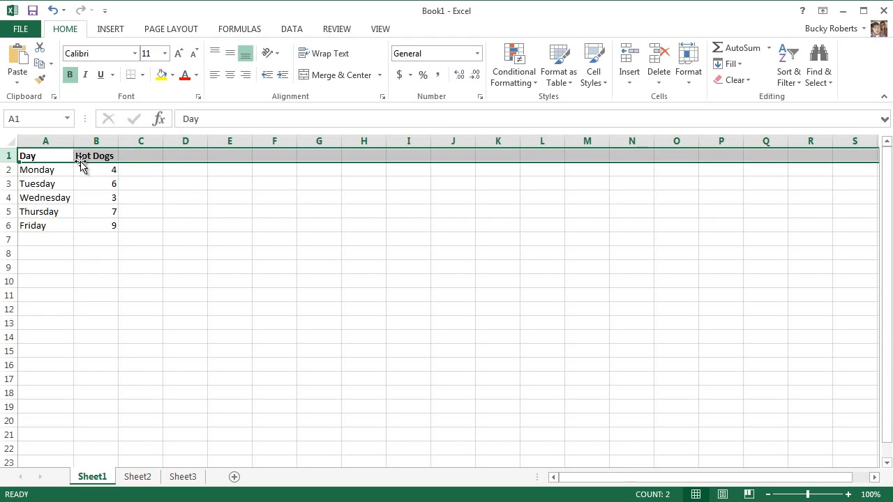
{"action": "left_click", "coordinate": [281, 293]}
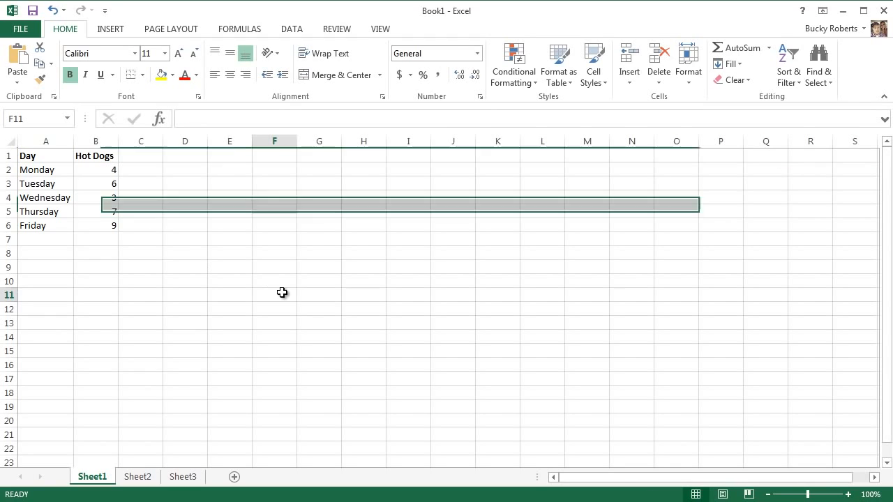
Try italic formatting on the whole of column A, and undo it
{"action": "left_click", "coordinate": [56, 141]}
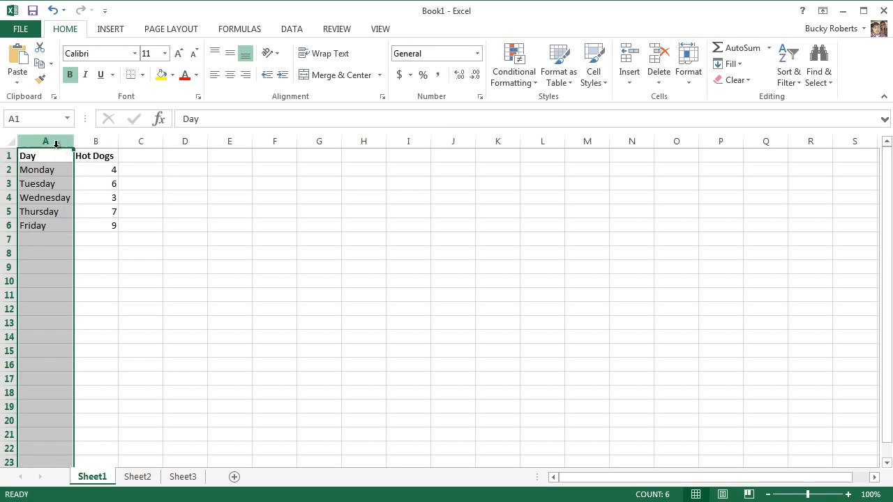
{"action": "left_click", "coordinate": [115, 238]}
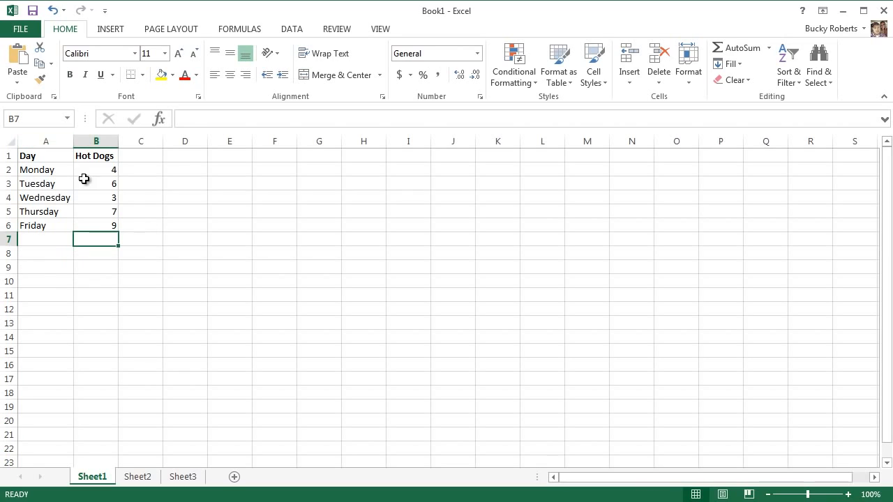
{"action": "left_click", "coordinate": [46, 141]}
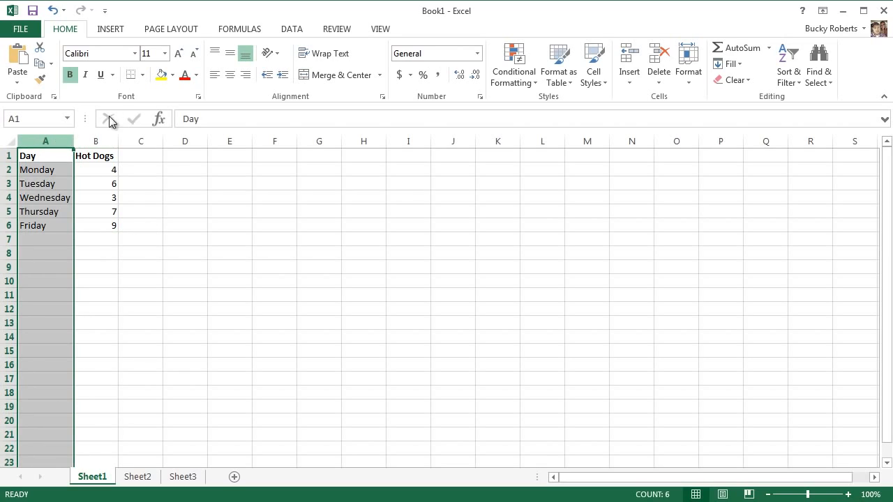
{"action": "left_click", "coordinate": [85, 76]}
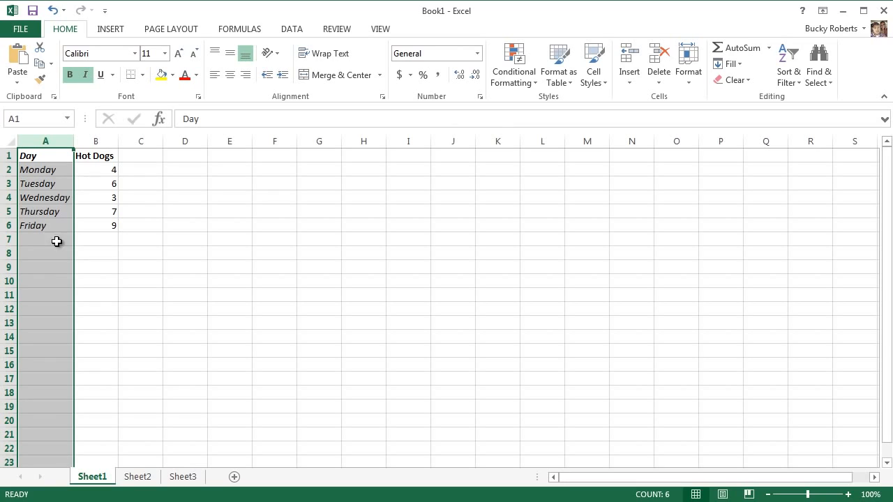
{"action": "left_click", "coordinate": [156, 224]}
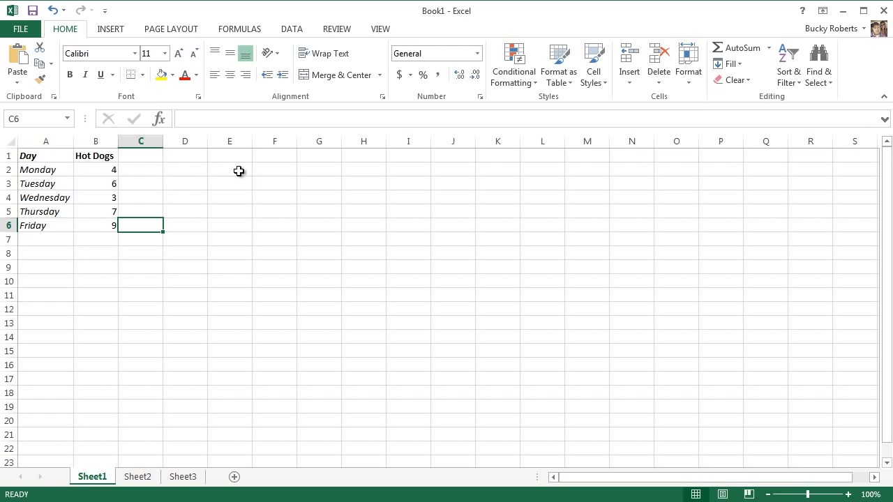
{"action": "key", "text": "ctrl+z"}
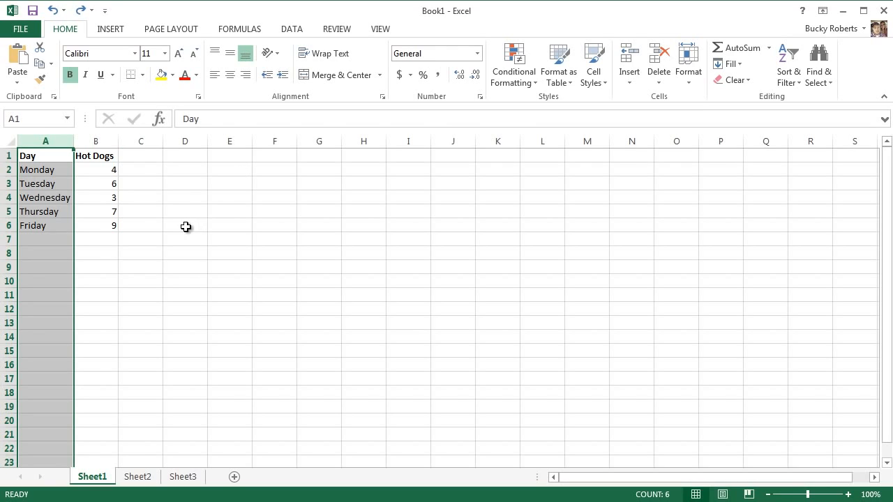
{"action": "left_click", "coordinate": [186, 226]}
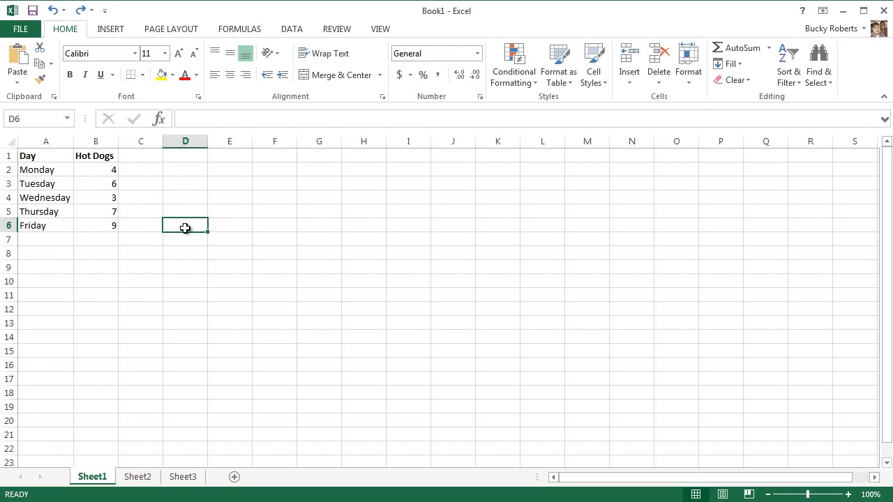
{"action": "left_click", "coordinate": [11, 156]}
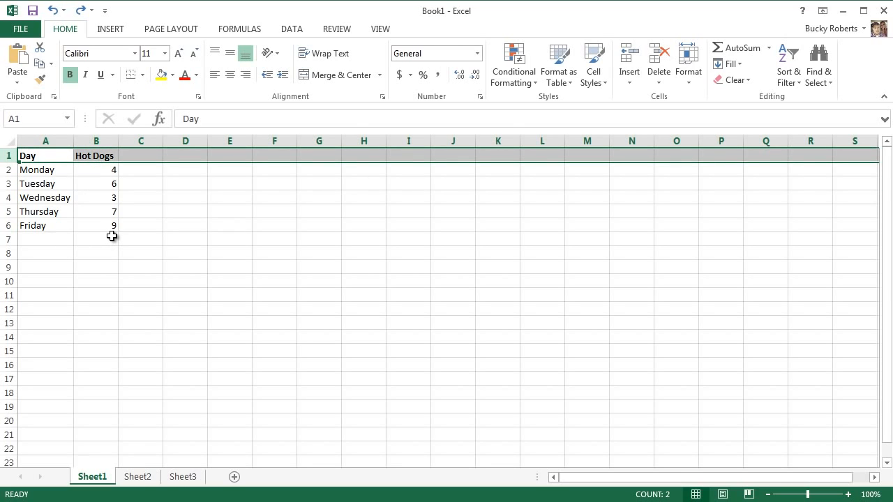
{"action": "left_click", "coordinate": [44, 169]}
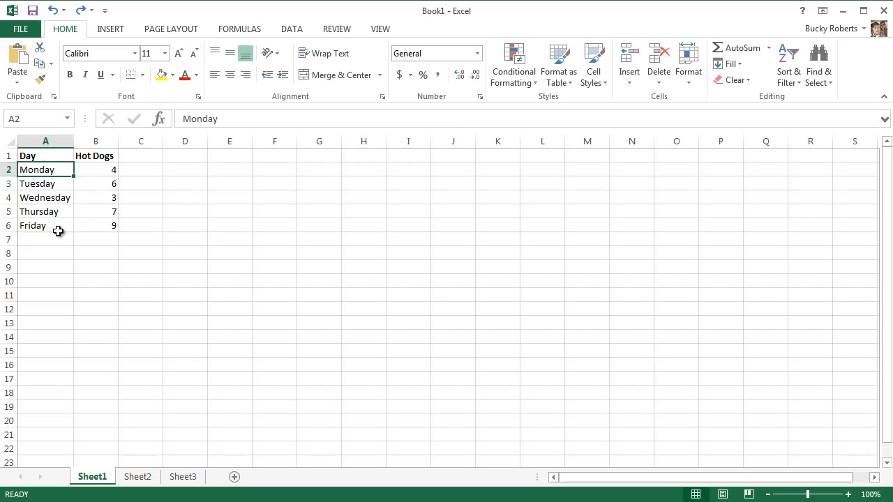
{"action": "left_click", "coordinate": [69, 157]}
{"action": "left_click", "coordinate": [100, 158]}
{"action": "left_click", "coordinate": [156, 156]}
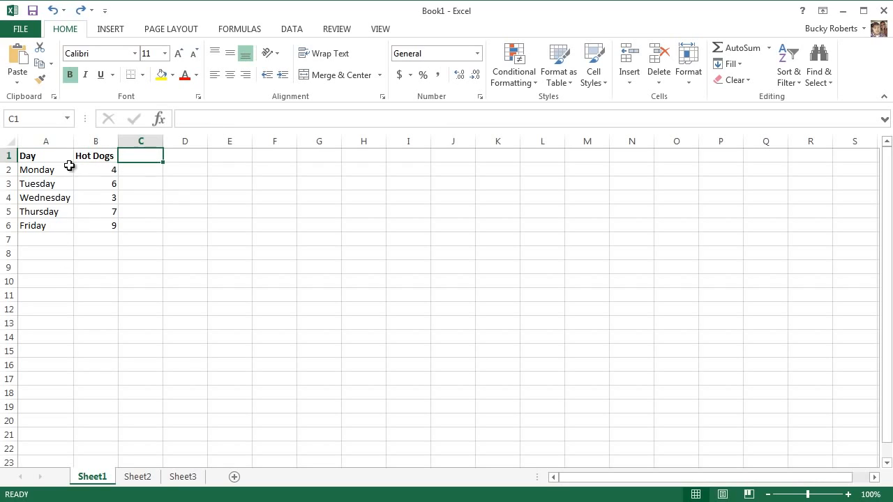
{"action": "left_click", "coordinate": [43, 162]}
{"action": "left_click", "coordinate": [92, 157]}
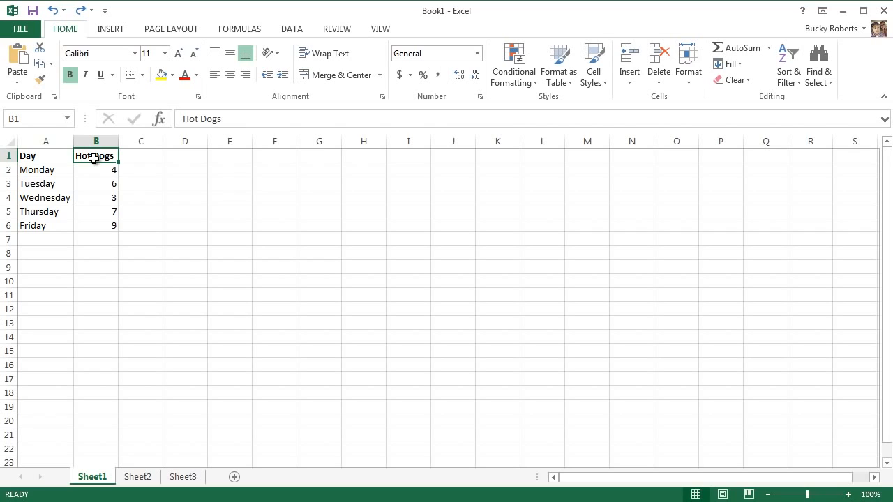
{"action": "left_click", "coordinate": [195, 215]}
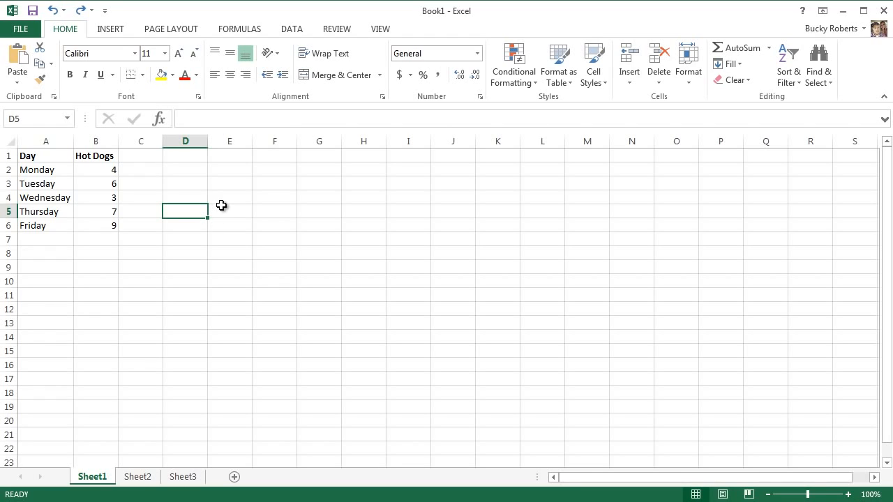
Convert the range A1:B6 into a table with headers and apply Table Style Light 21
{"action": "left_click_drag", "start_coordinate": [35, 157], "coordinate": [96, 224]}
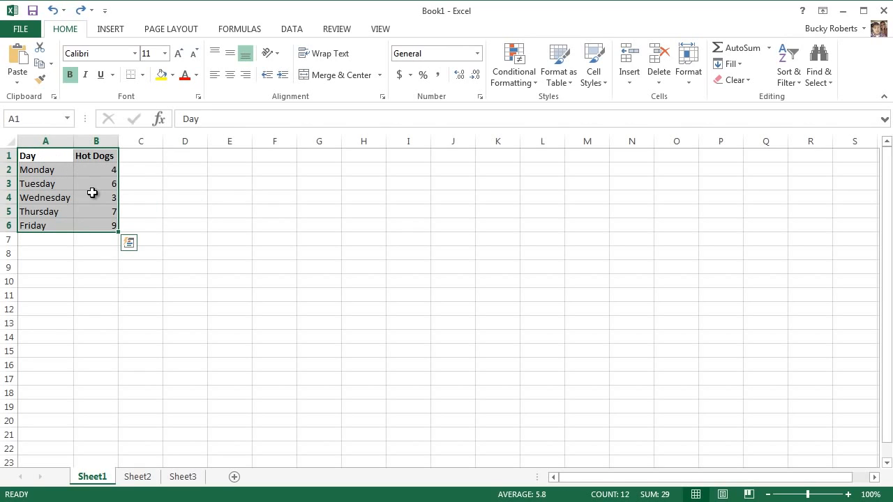
{"action": "left_click", "coordinate": [112, 29]}
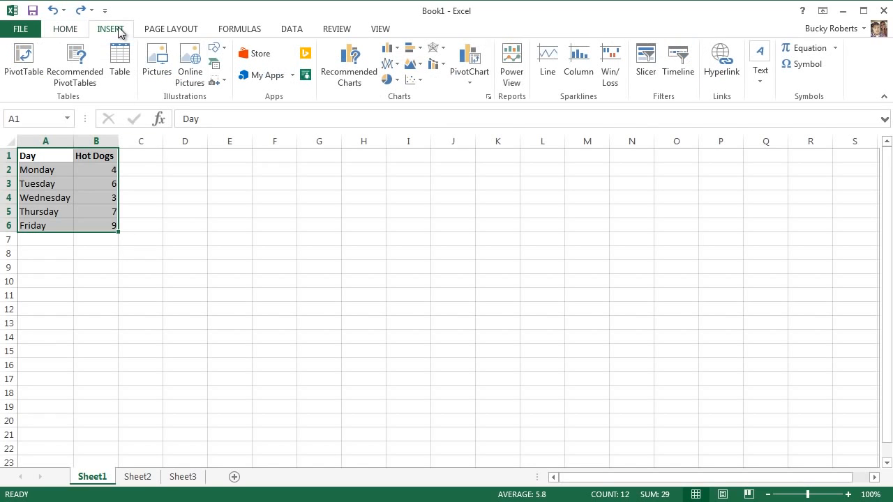
{"action": "left_click", "coordinate": [122, 64]}
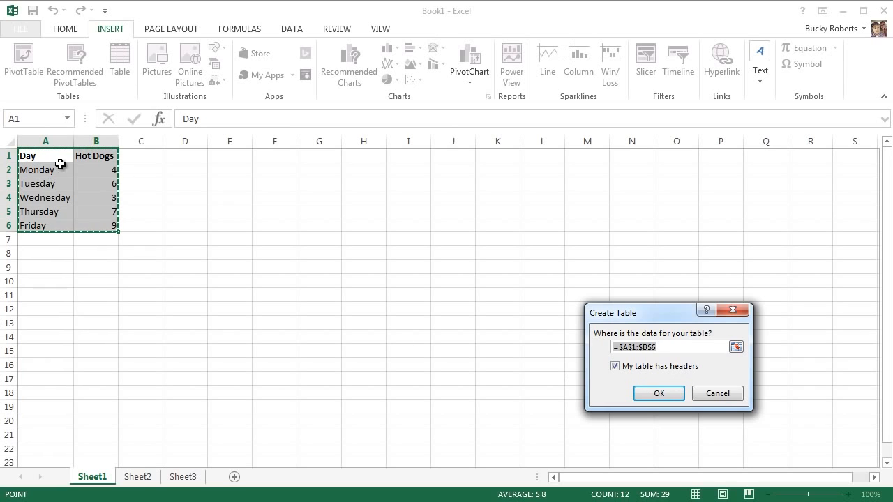
{"action": "left_click", "coordinate": [659, 395]}
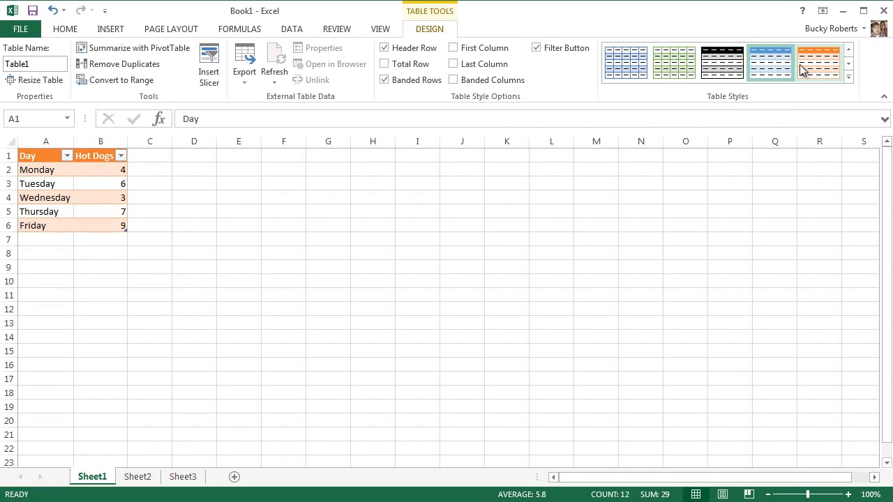
{"action": "left_click", "coordinate": [666, 69]}
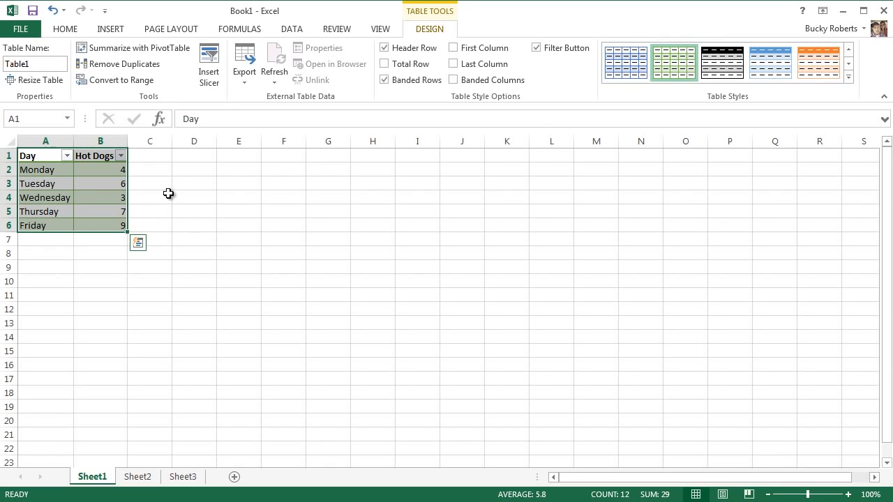
{"action": "left_click", "coordinate": [149, 210]}
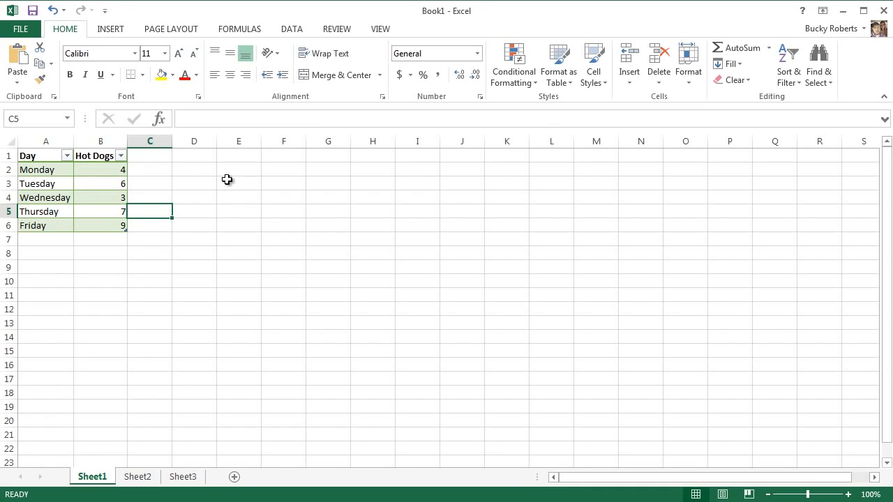
Open the recommended charts for A1:B6 and preview the Clustered Column, Line, Pie and Stacked Area types
{"action": "left_click_drag", "start_coordinate": [40, 157], "coordinate": [105, 227]}
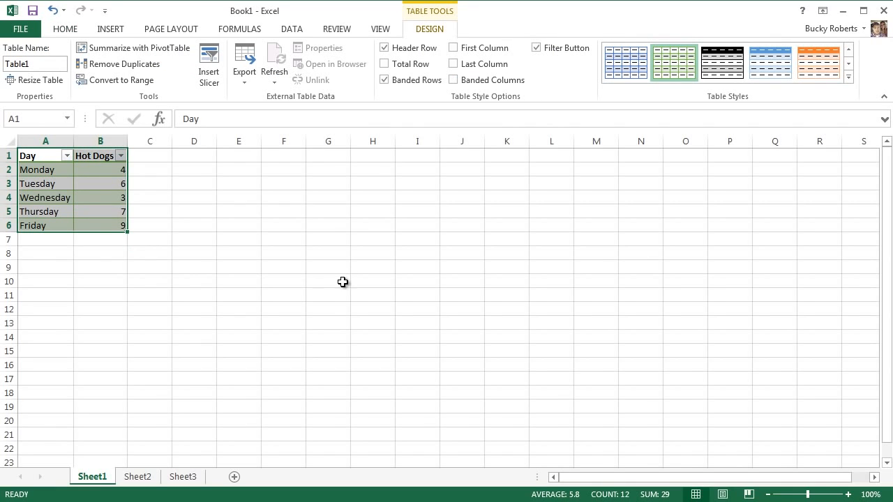
{"action": "left_click", "coordinate": [111, 31]}
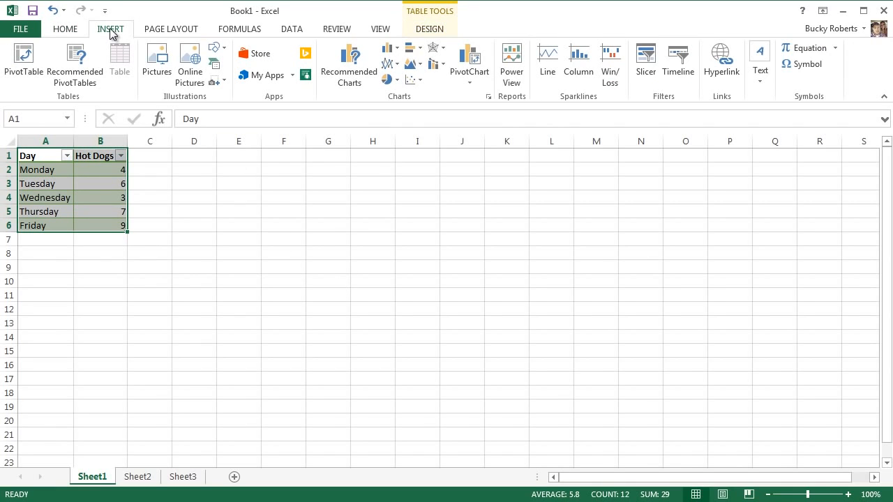
{"action": "left_click", "coordinate": [351, 76]}
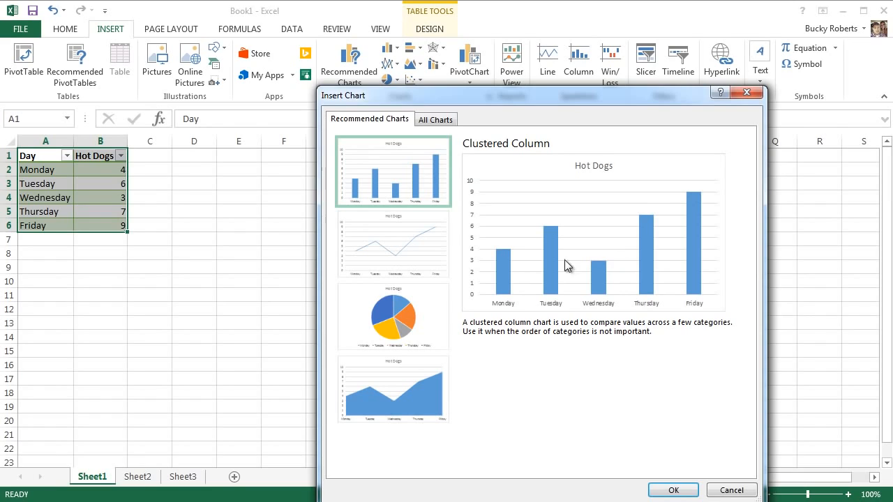
{"action": "left_click", "coordinate": [392, 247]}
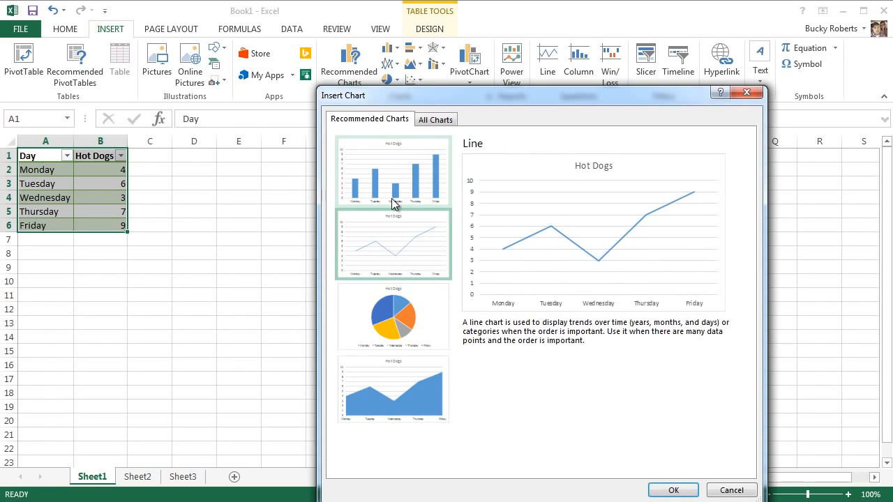
{"action": "left_click", "coordinate": [387, 194]}
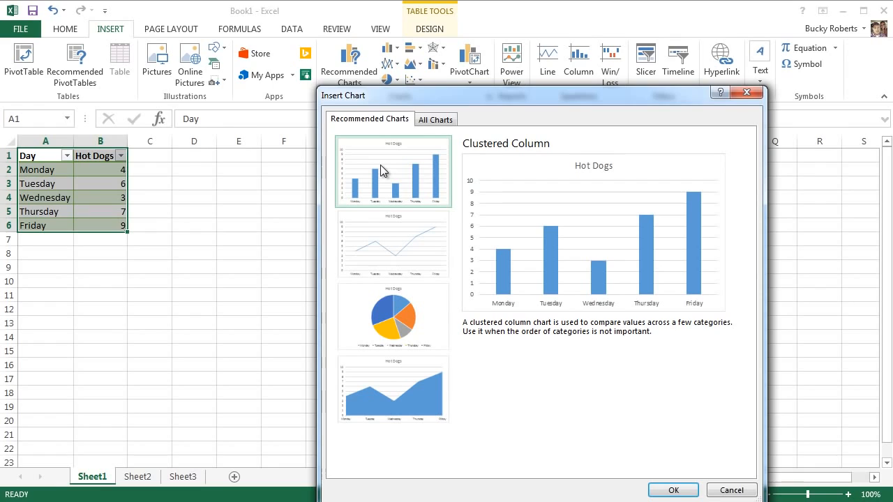
{"action": "left_click", "coordinate": [392, 252]}
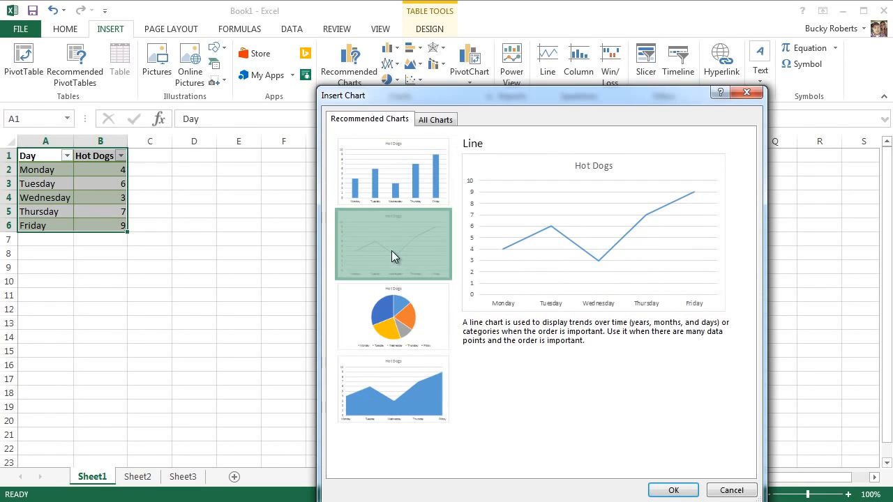
{"action": "left_click", "coordinate": [393, 323]}
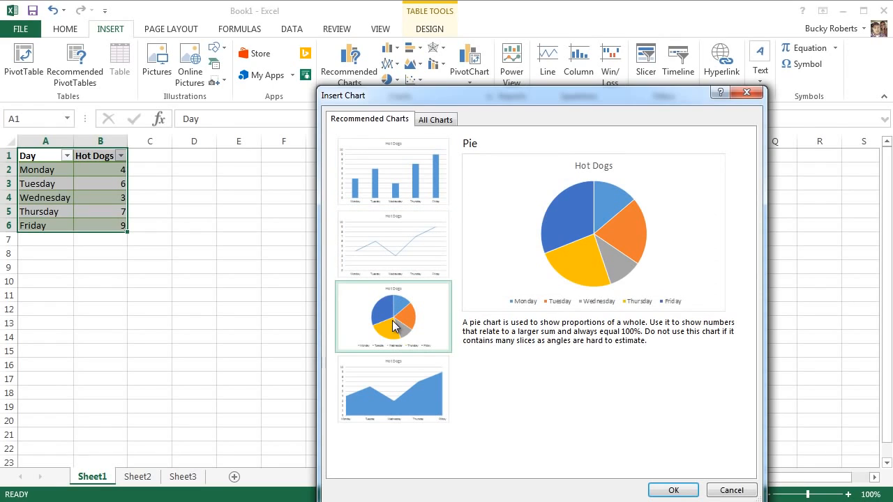
{"action": "left_click", "coordinate": [382, 398]}
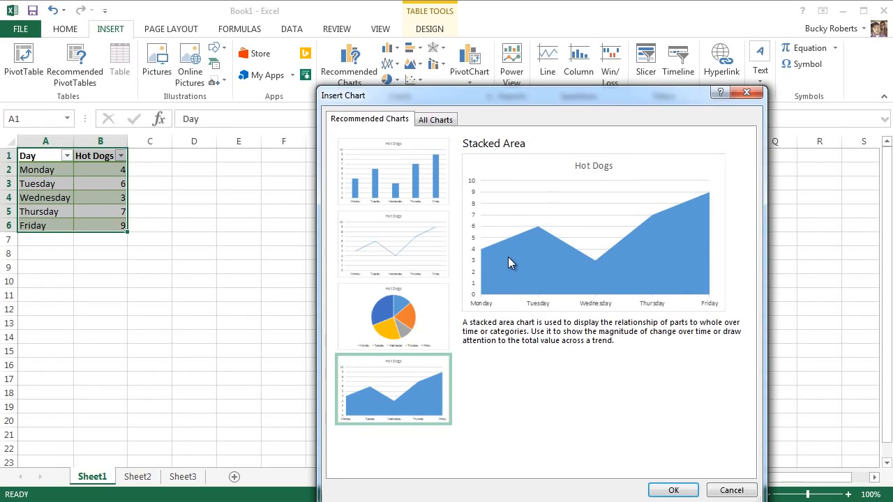
Insert the recommended Line chart of the Hot Dogs data and deselect it
{"action": "left_click", "coordinate": [411, 250]}
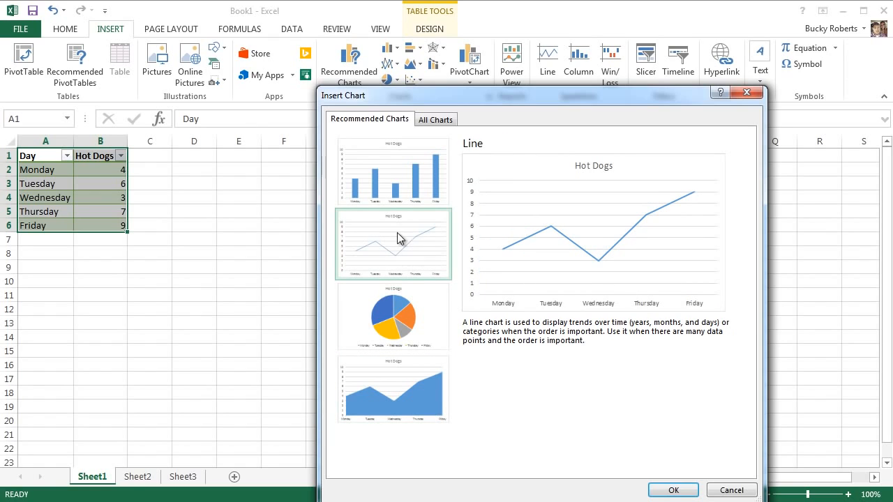
{"action": "left_click", "coordinate": [673, 490]}
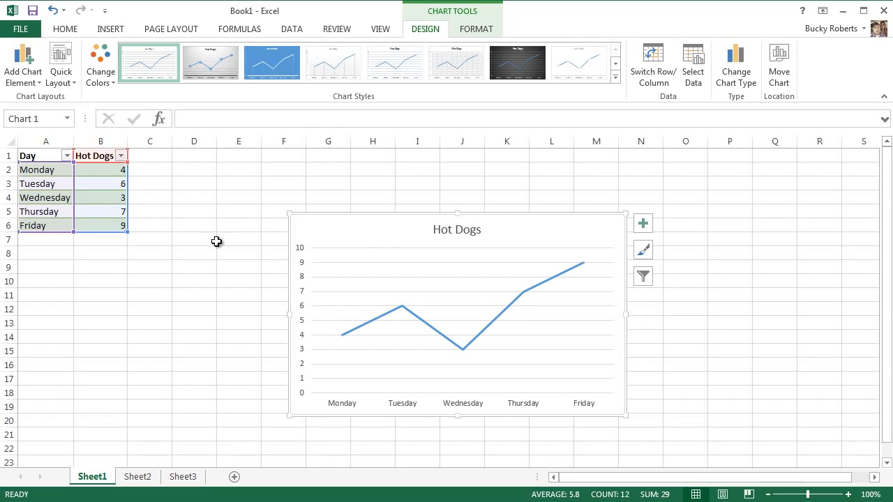
{"action": "left_click", "coordinate": [159, 193]}
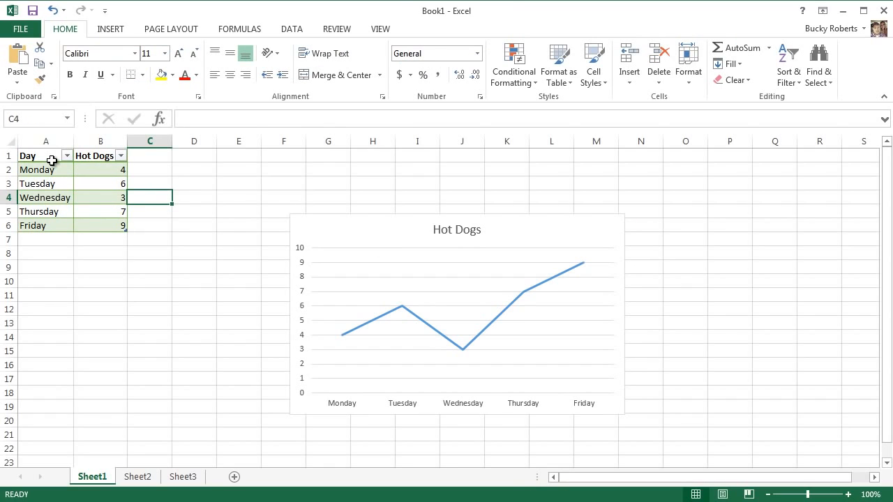
{"action": "left_click", "coordinate": [365, 237]}
{"action": "left_click", "coordinate": [387, 185]}
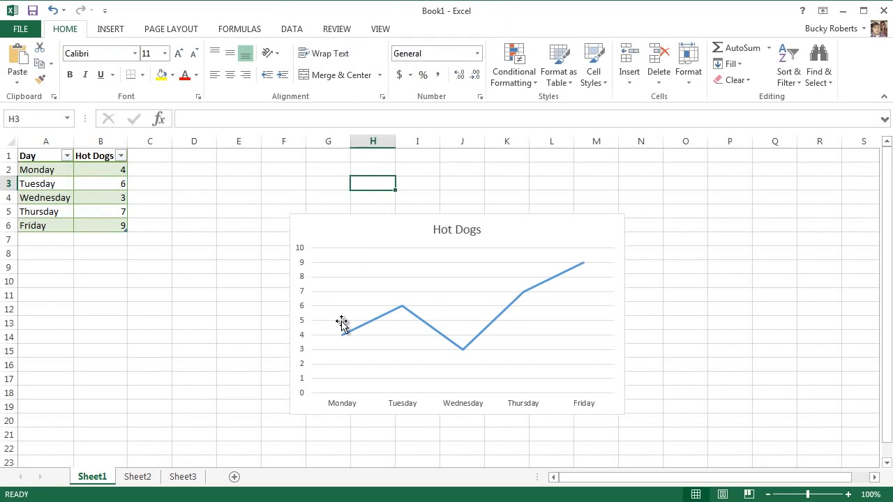